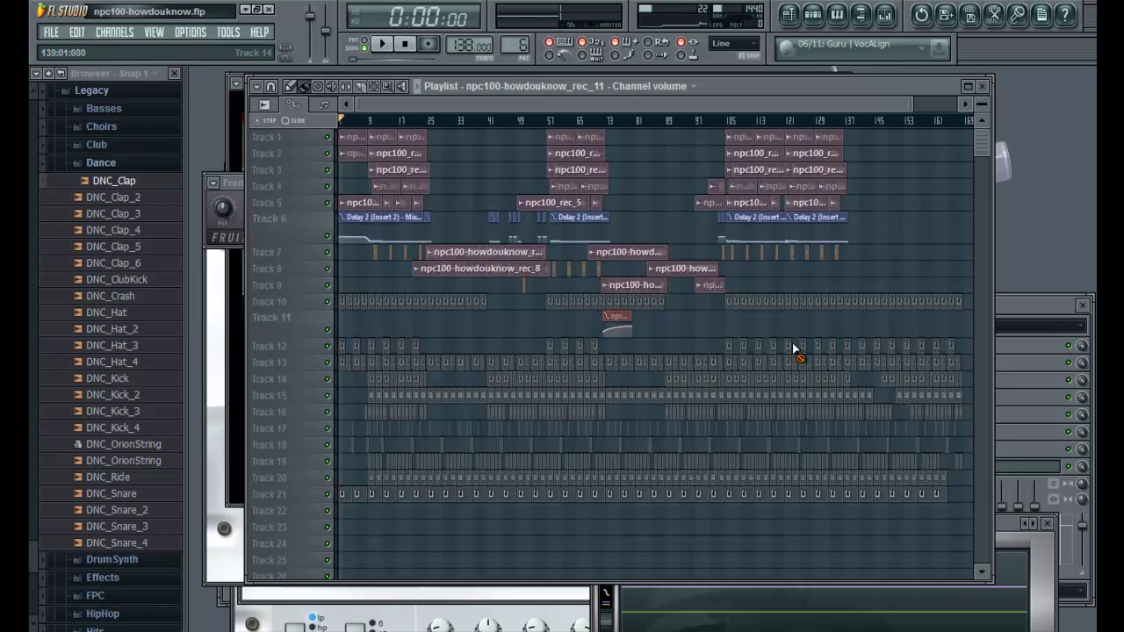
Step: Examine the overall playlist arrangement and the pattern clips on Tracks 10 to 21
right_click(488, 278)
key(ctrl+z)
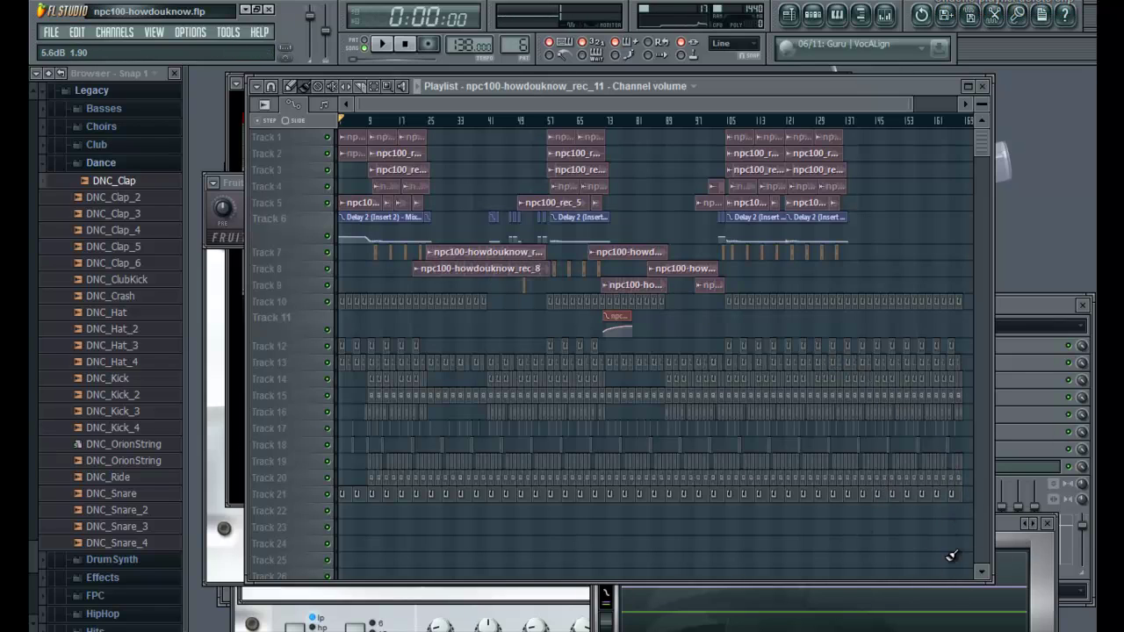
drag(963, 533, 326, 301)
scroll(630, 308, up, 2)
scroll(685, 558, down, 3)
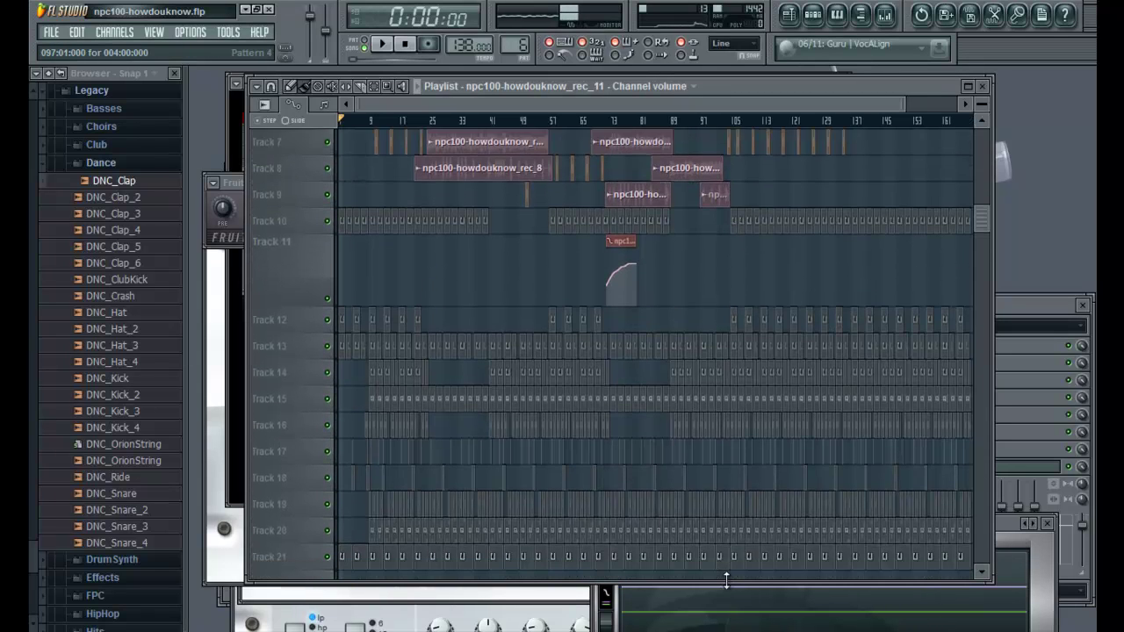
drag(824, 558, 233, 182)
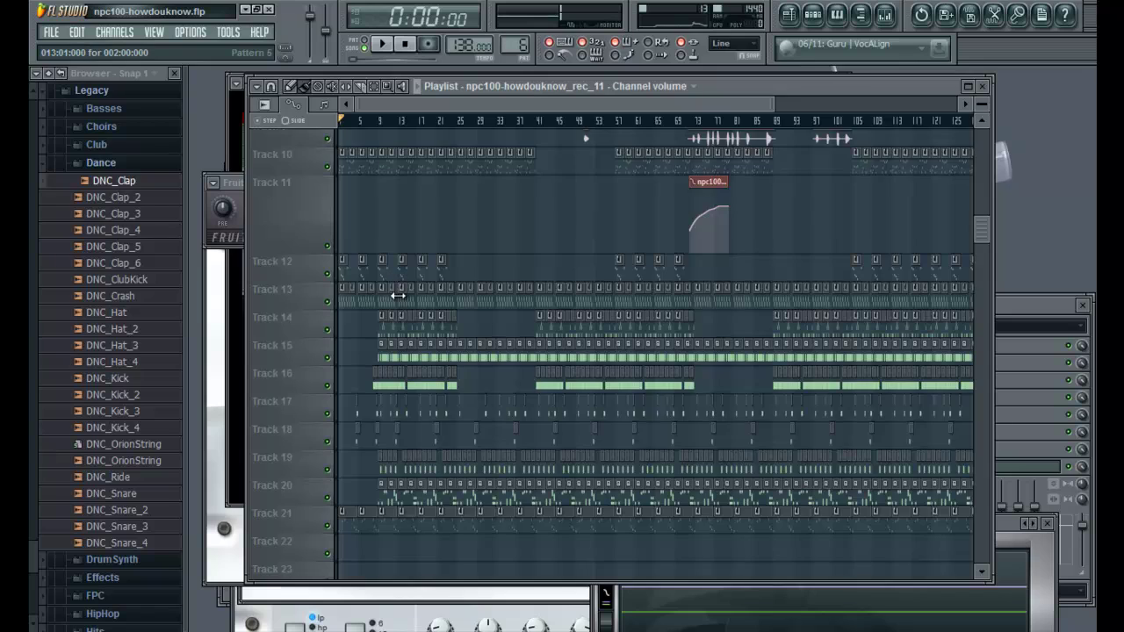
scroll(397, 297, up, 5)
scroll(398, 297, up, 4)
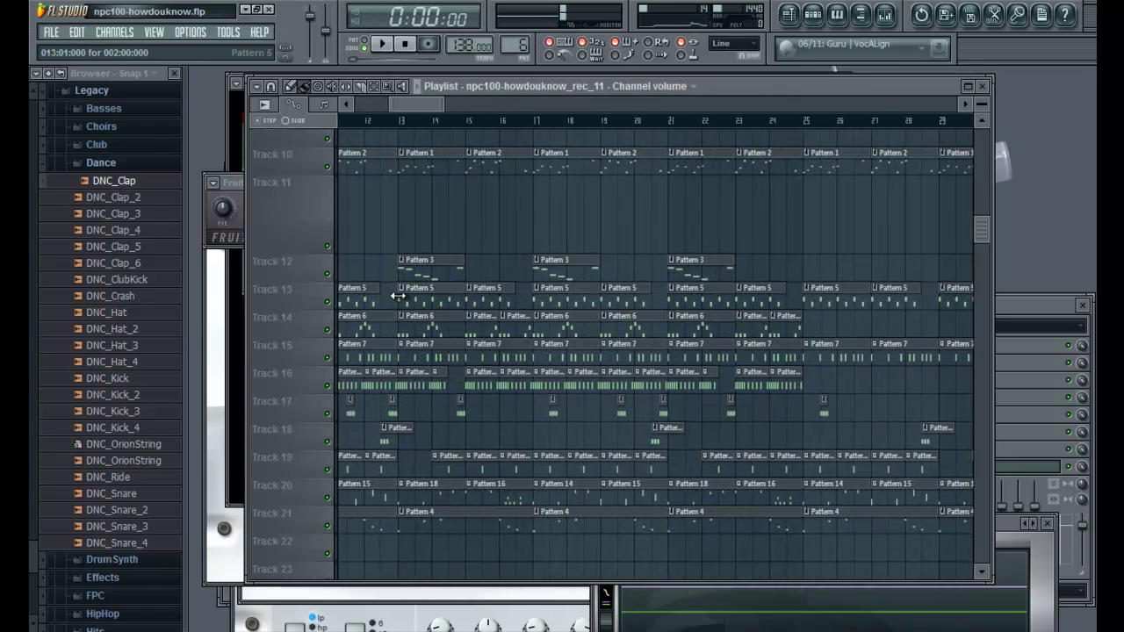
drag(397, 107, 479, 116)
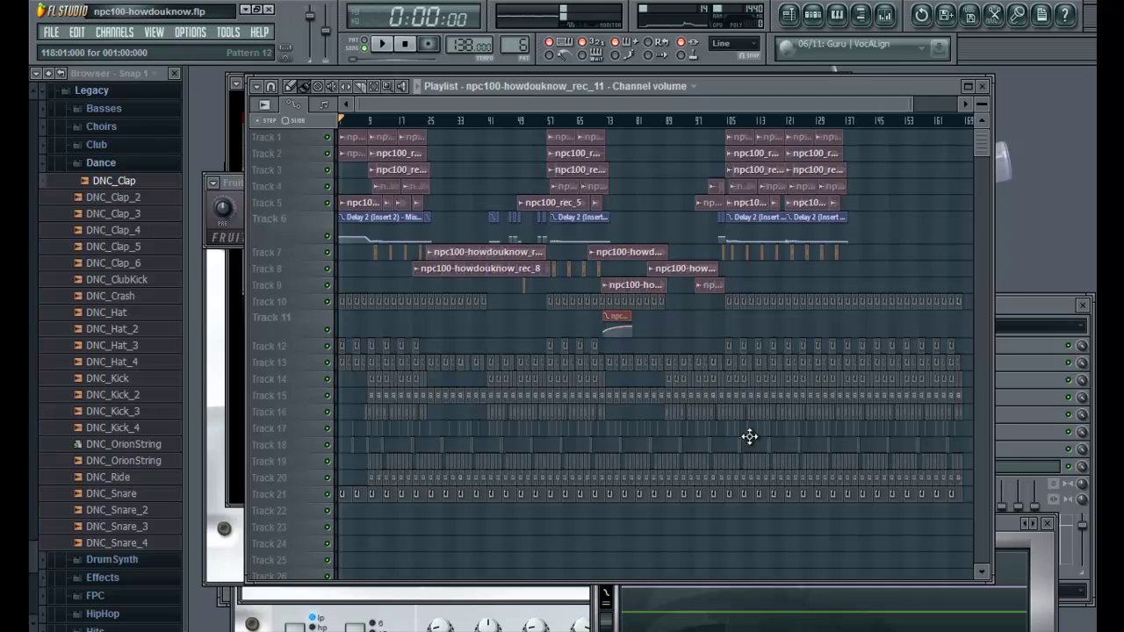
Step: Examine the recorded vocal clips on Tracks 1 to 9 and the automation clips on Tracks 6 and 11
drag(890, 290, 446, 157)
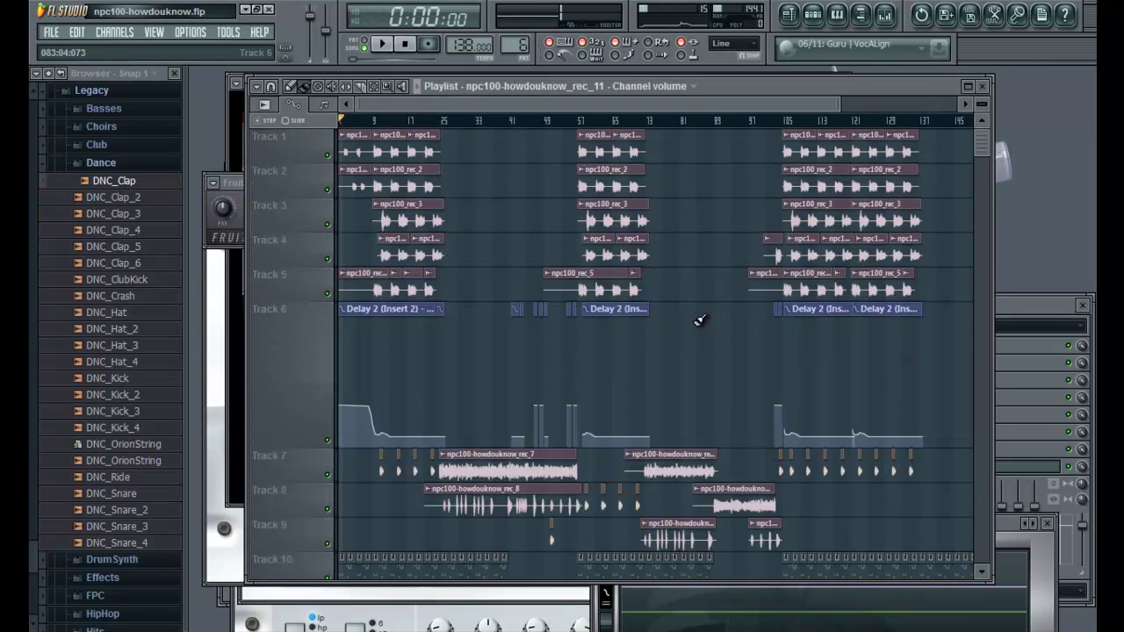
scroll(690, 323, down, 2)
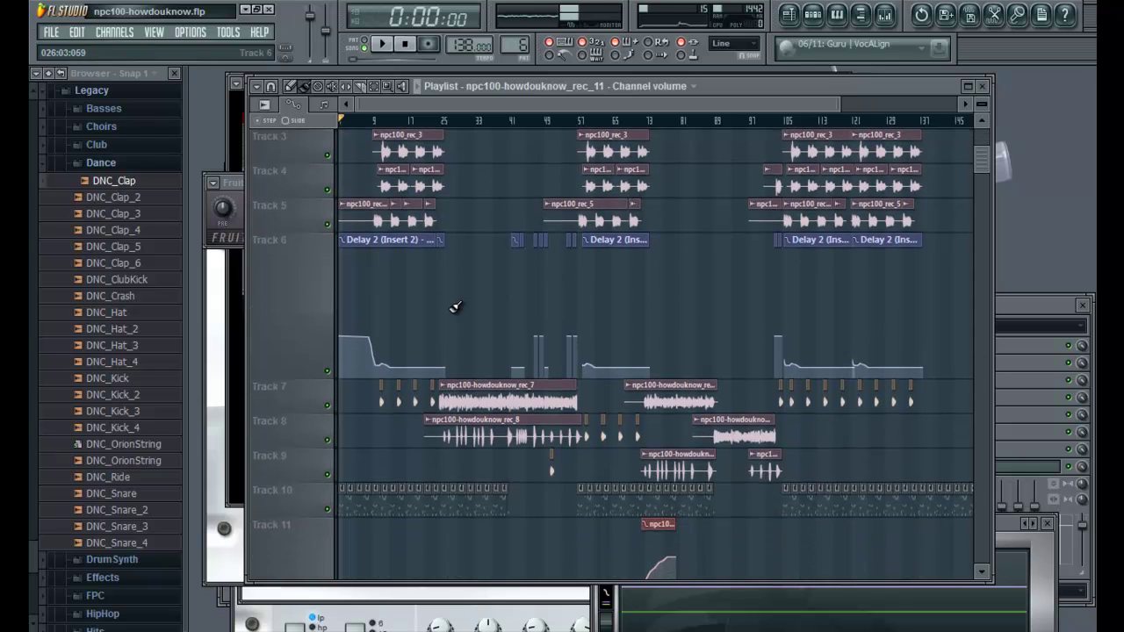
scroll(514, 339, up, 2)
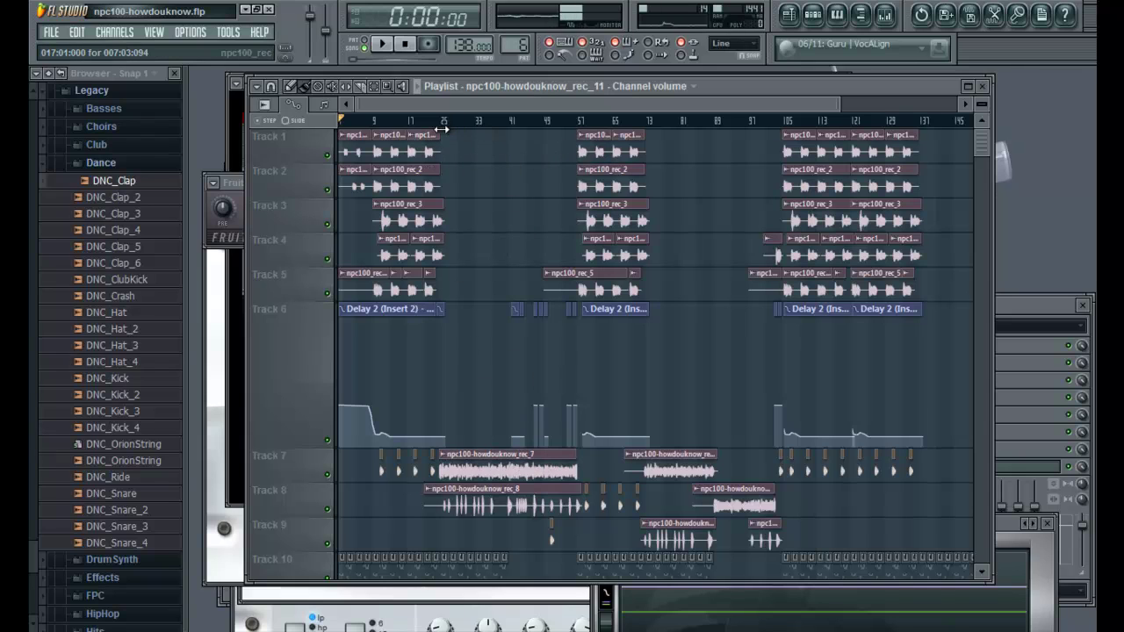
drag(594, 531, 440, 442)
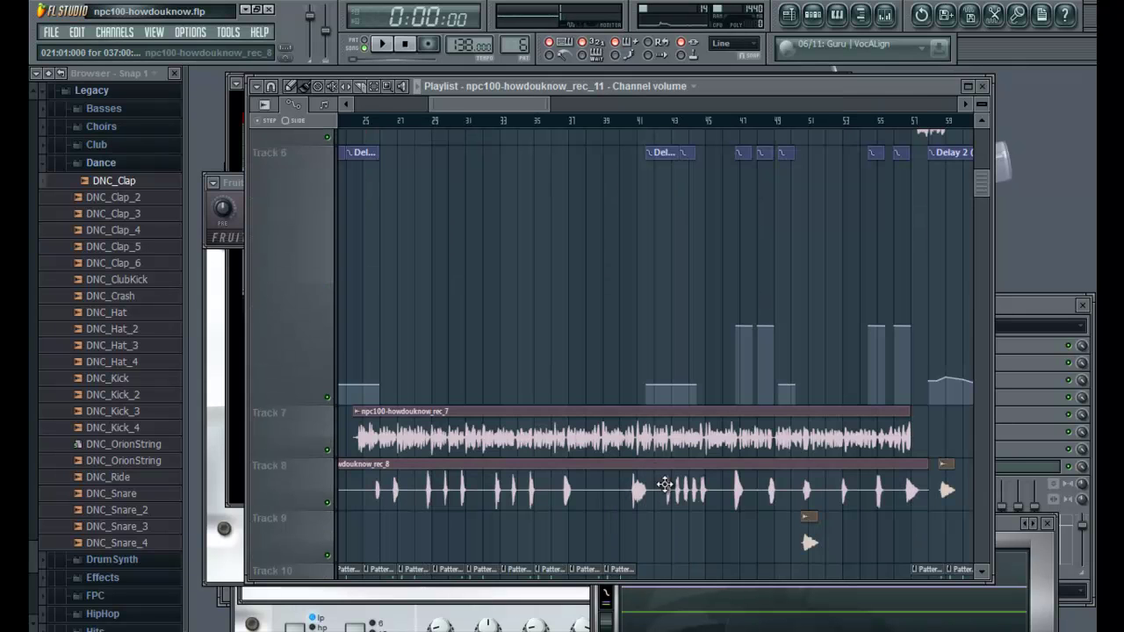
scroll(669, 485, down, 4)
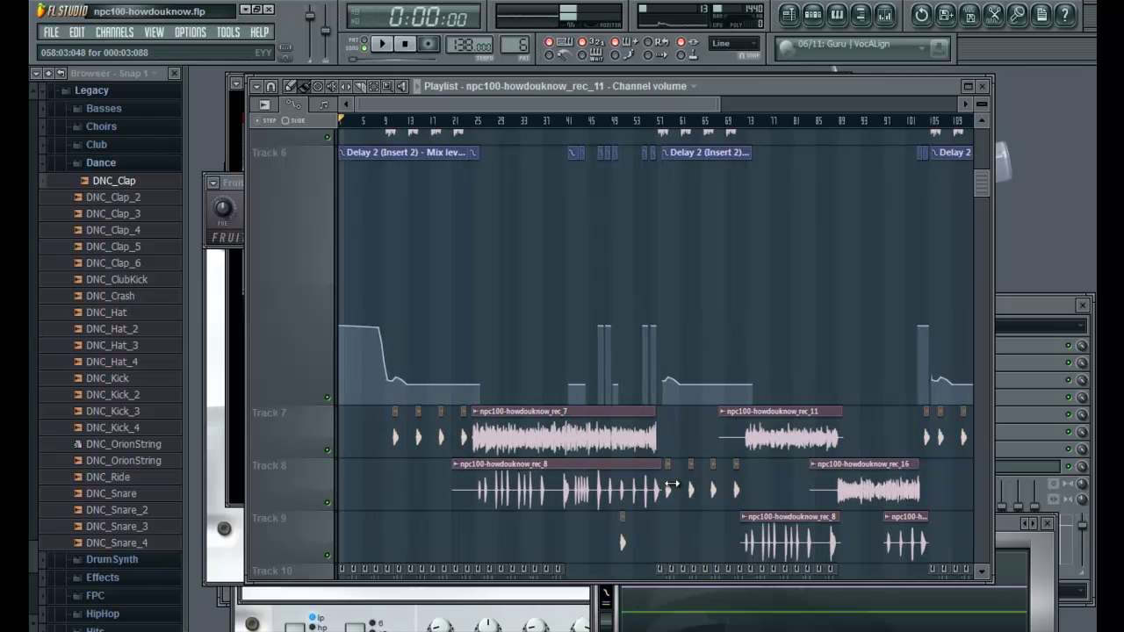
scroll(677, 478, down, 2)
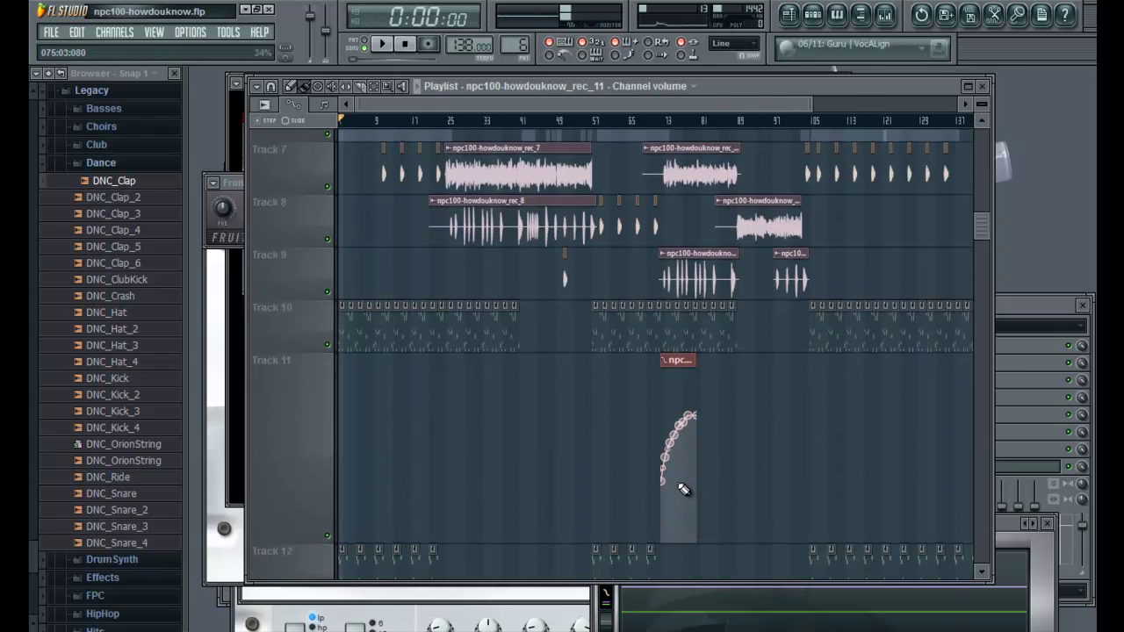
scroll(677, 482, up, 3)
scroll(681, 481, up, 4)
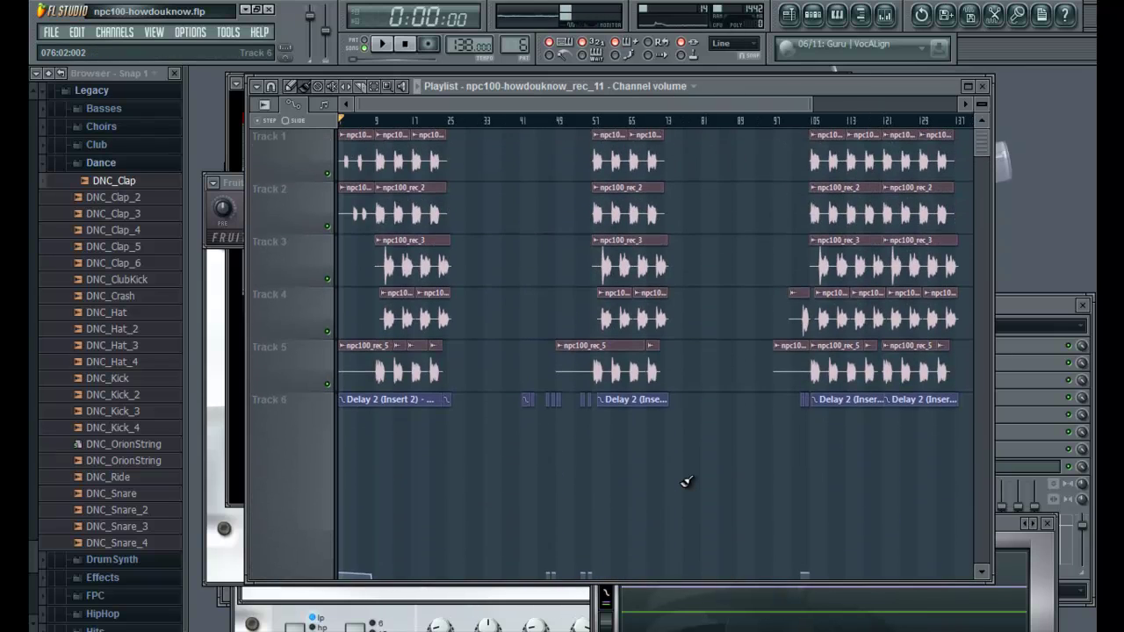
scroll(676, 457, down, 6)
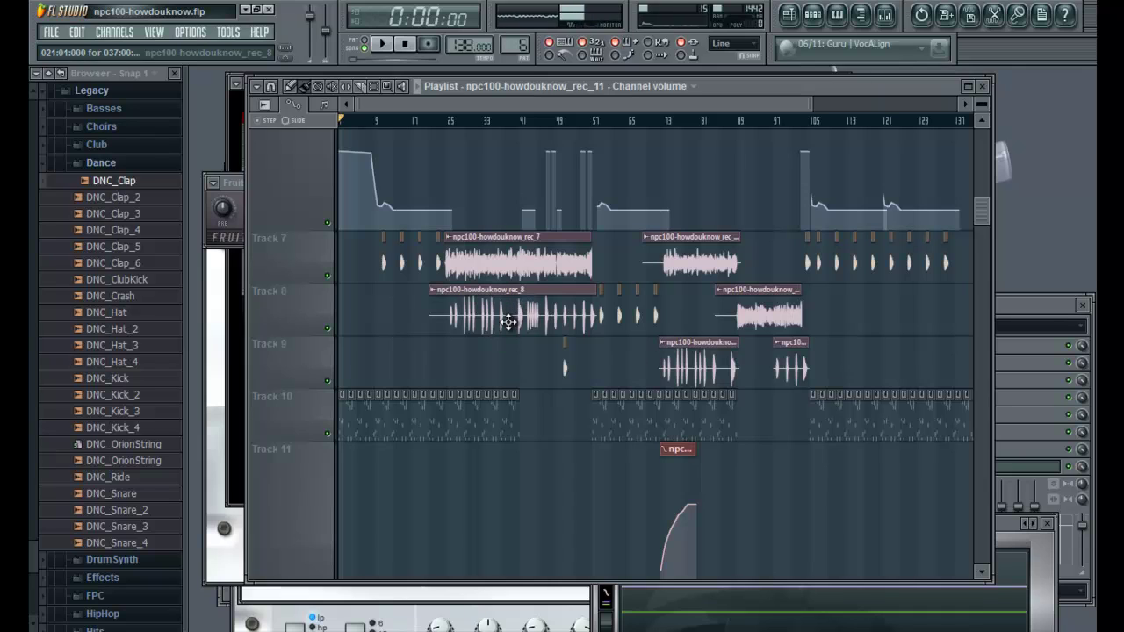
scroll(612, 365, down, 2)
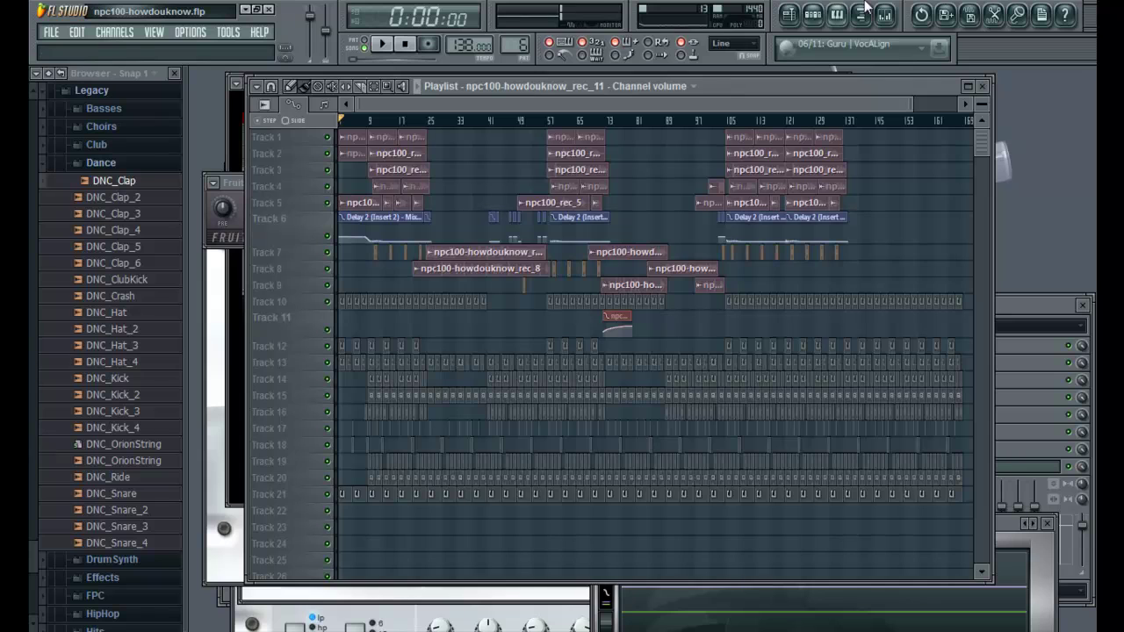
Step: Show the channel list and filter it to the Unsorted channels to view the instruments and drums
click(813, 14)
scroll(475, 317, down, 5)
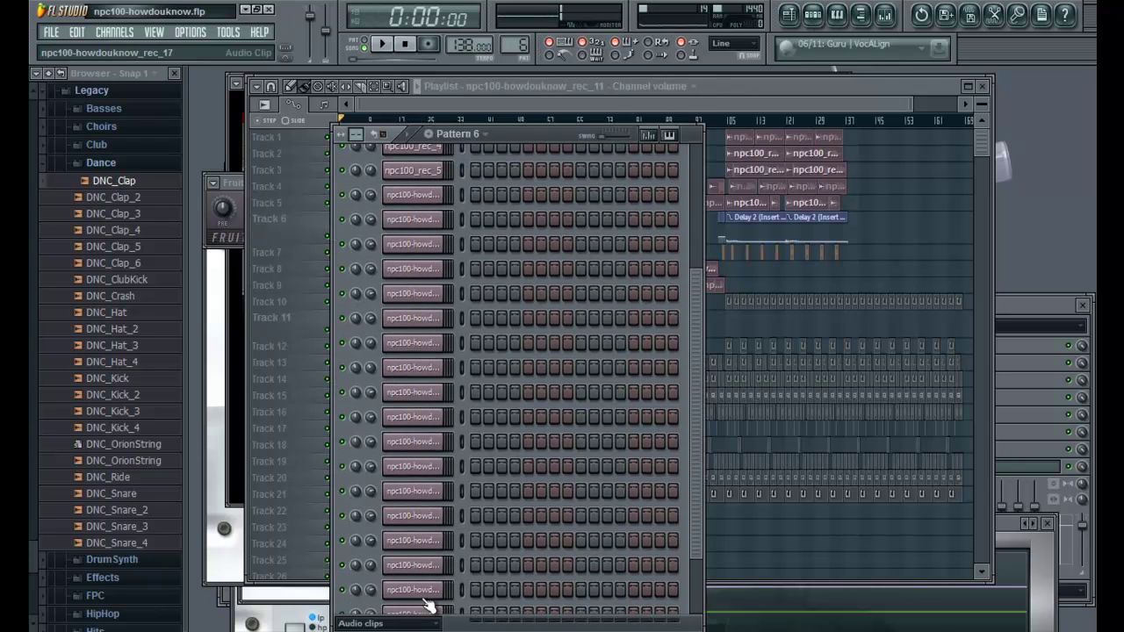
click(408, 622)
click(406, 613)
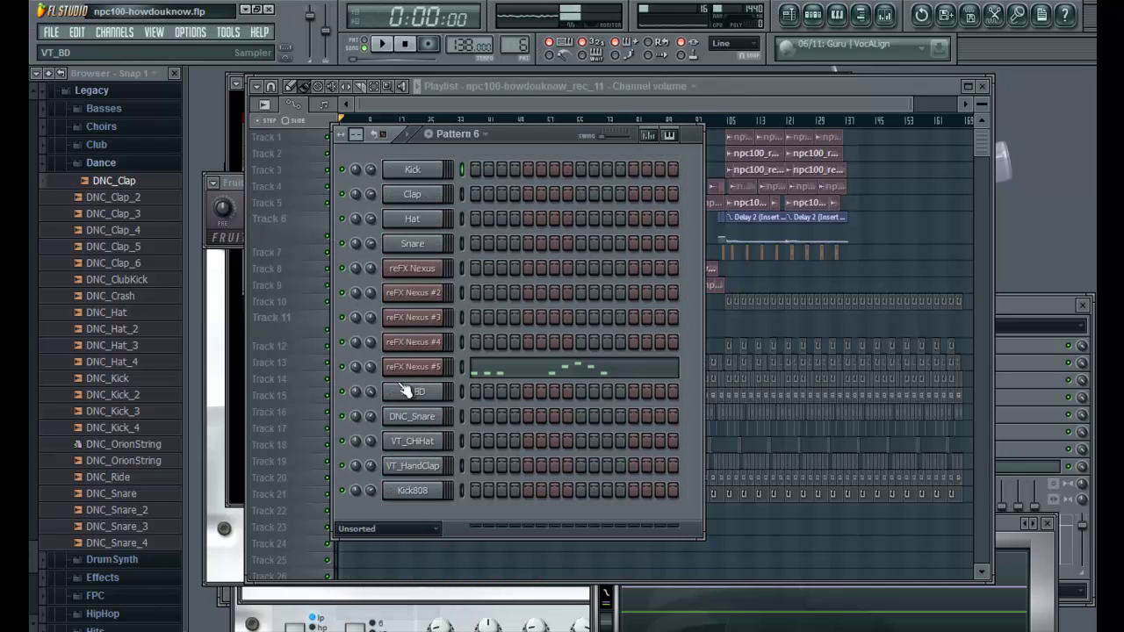
Step: Filter the channel list to Audio clips, look through the recordings, and return to the playlist
click(395, 530)
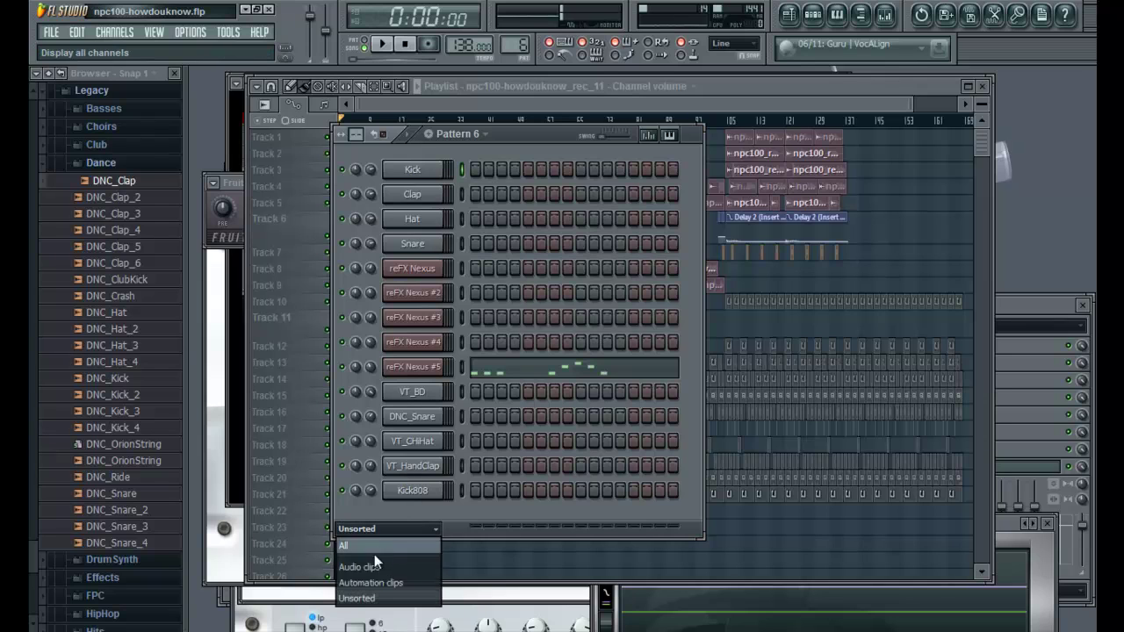
click(372, 568)
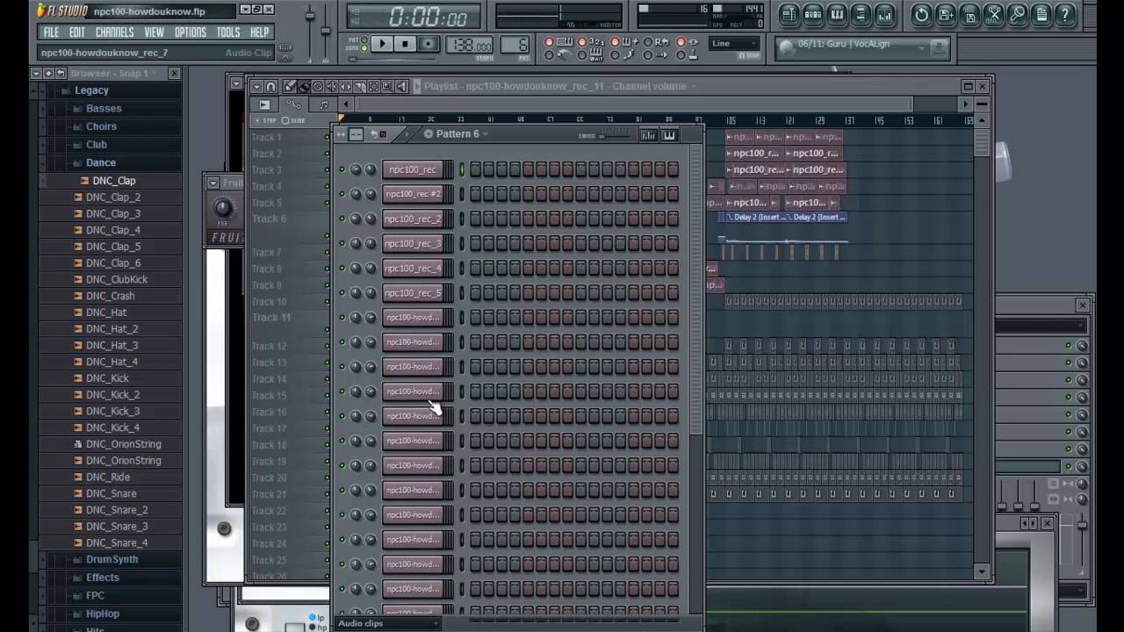
scroll(406, 553, up, 3)
scroll(404, 547, down, 4)
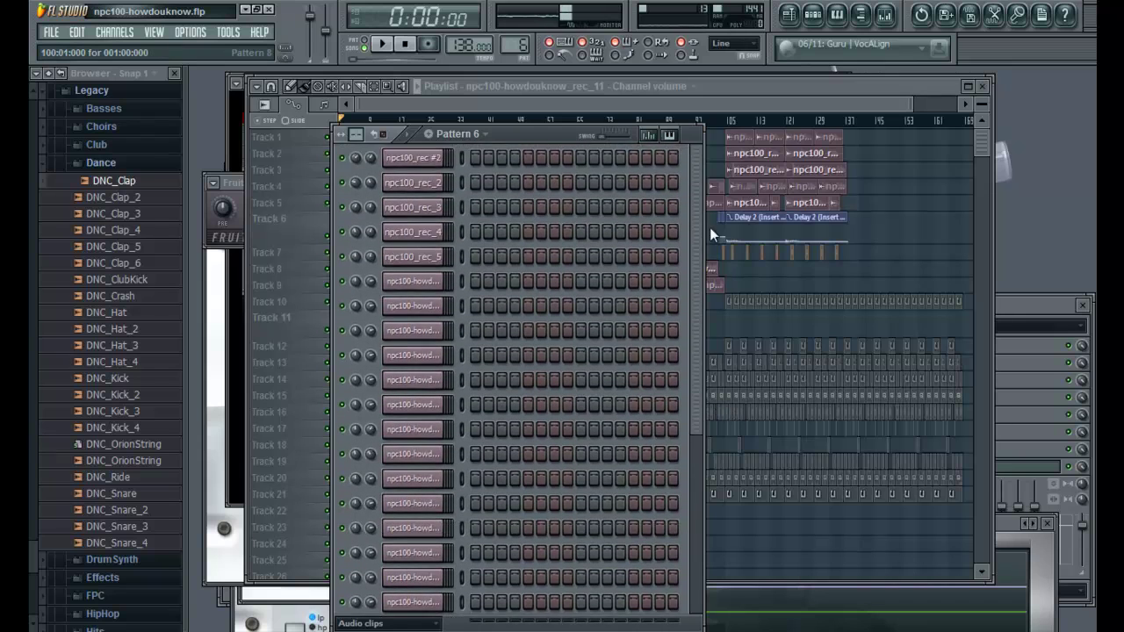
click(724, 94)
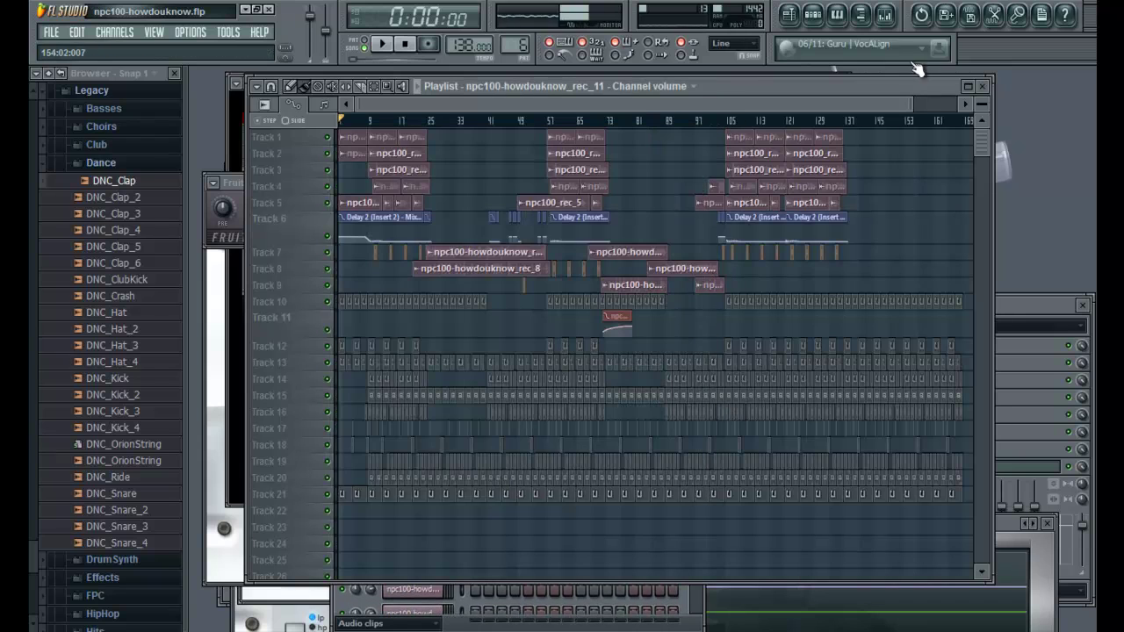
Step: Open the mixer, select the REC track on insert 2, and reposition the window so its whole effects chain is in view
click(883, 14)
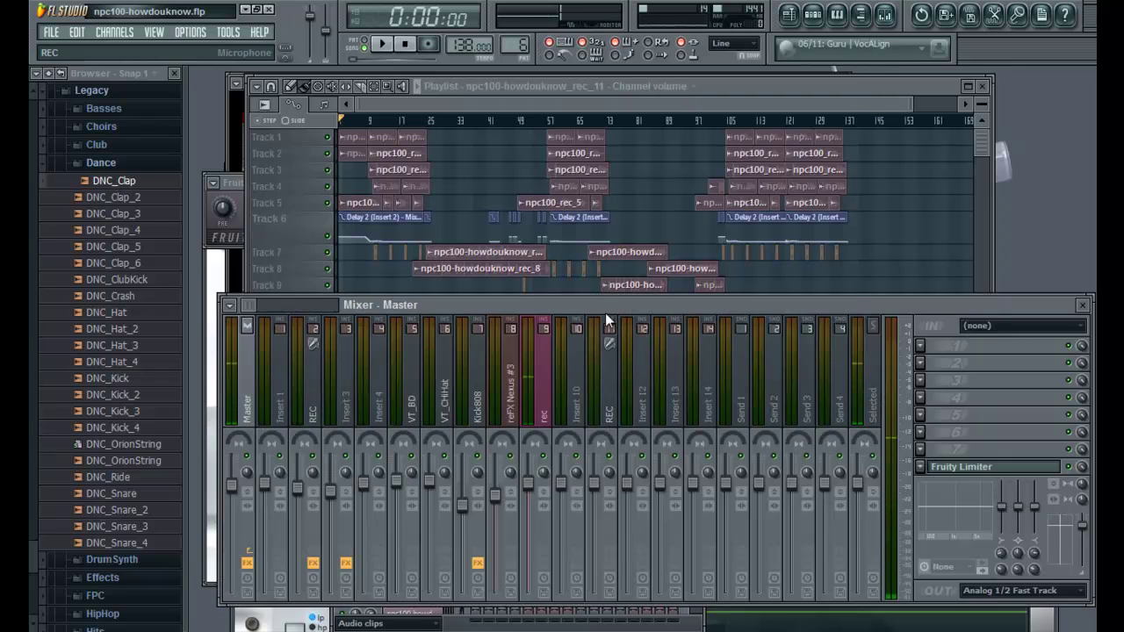
drag(605, 307, 690, 278)
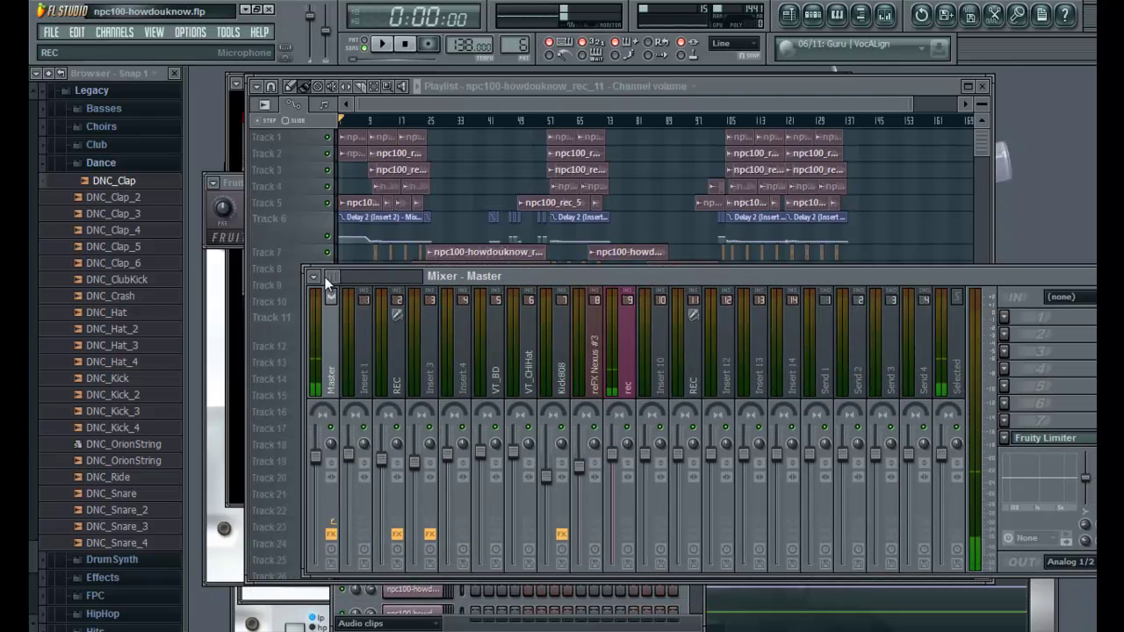
click(394, 332)
drag(872, 273, 821, 263)
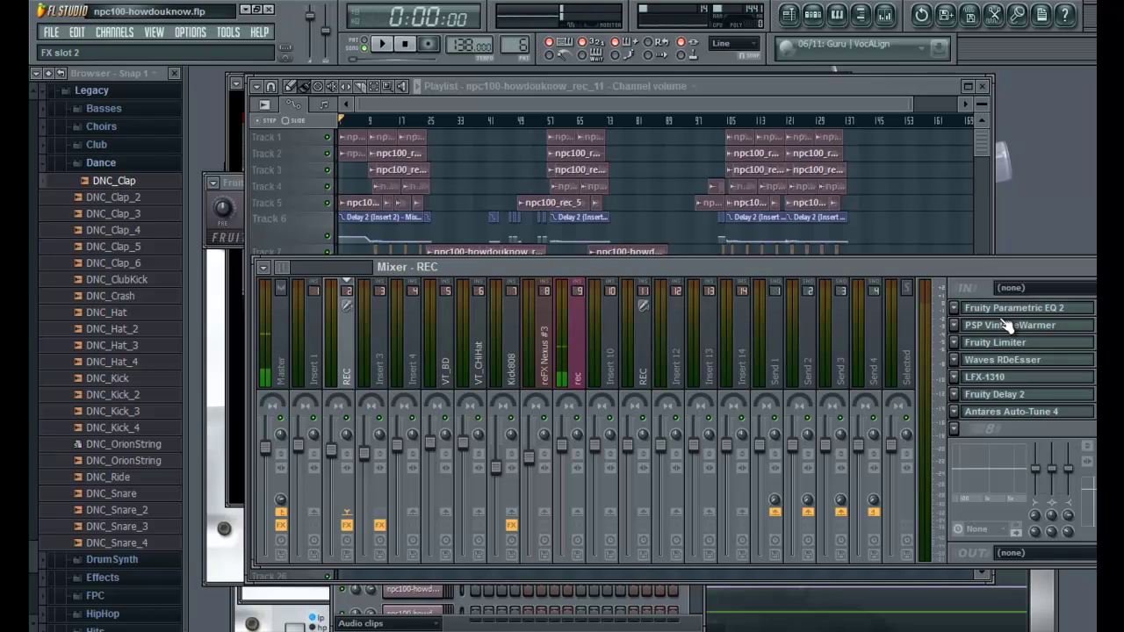
drag(952, 273, 945, 236)
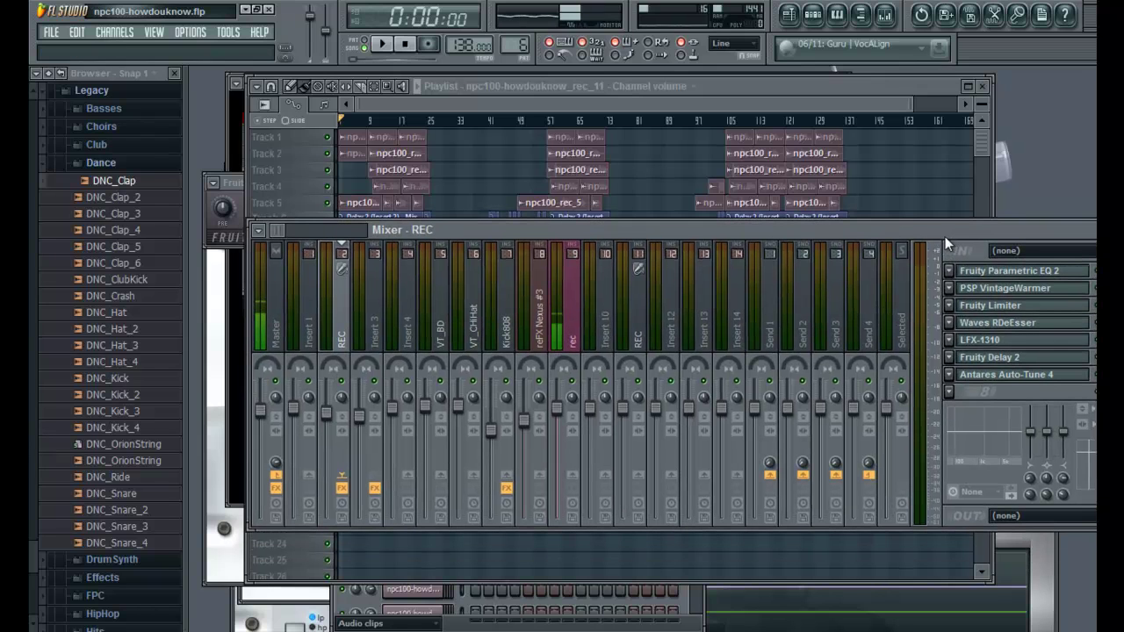
drag(1045, 234, 996, 231)
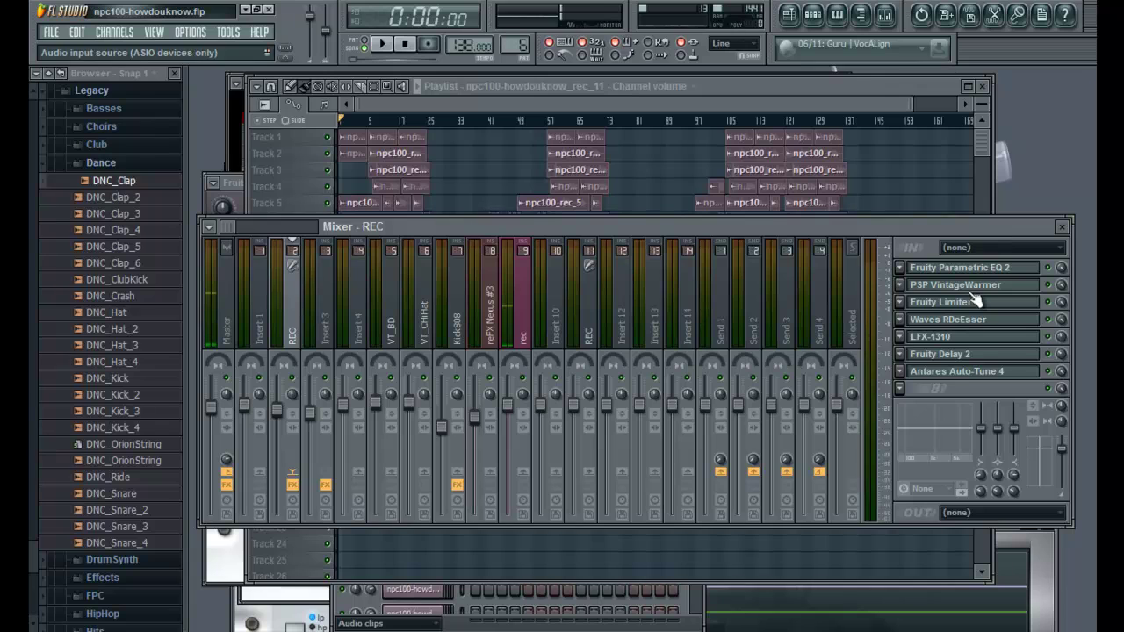
Step: View the Fruity Parametric EQ 2 and Fruity Delay 2 effects on Insert 3, and return to the playlist
click(331, 336)
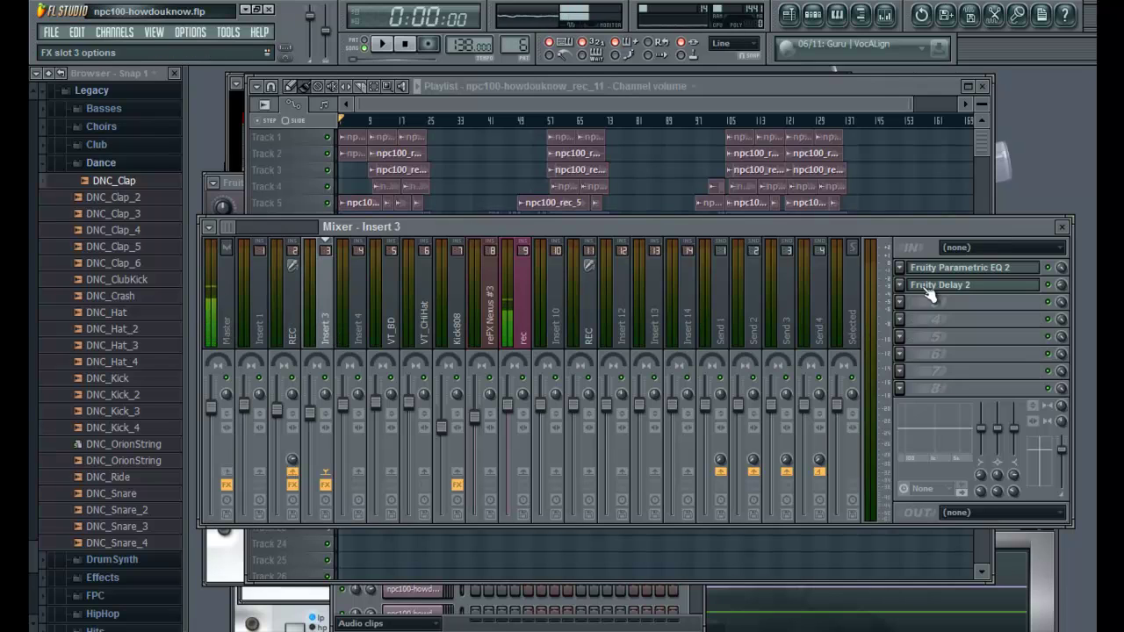
click(957, 270)
click(952, 286)
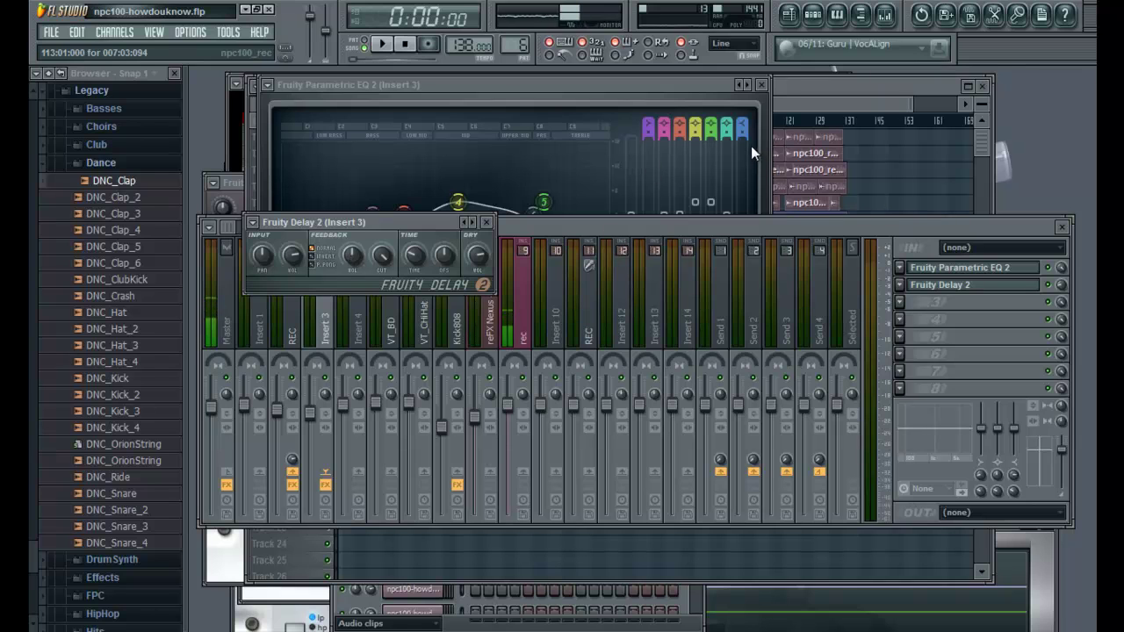
click(816, 103)
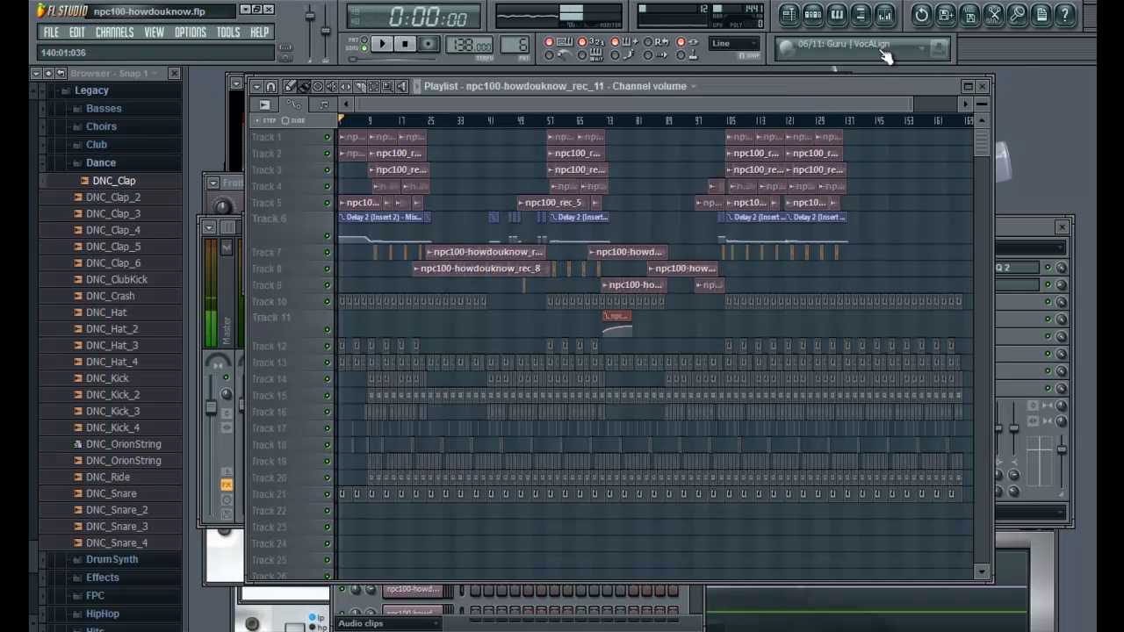
Step: Reopen the mixer and compare the effects chains of the REC track, Insert 3 and Insert 4
click(884, 14)
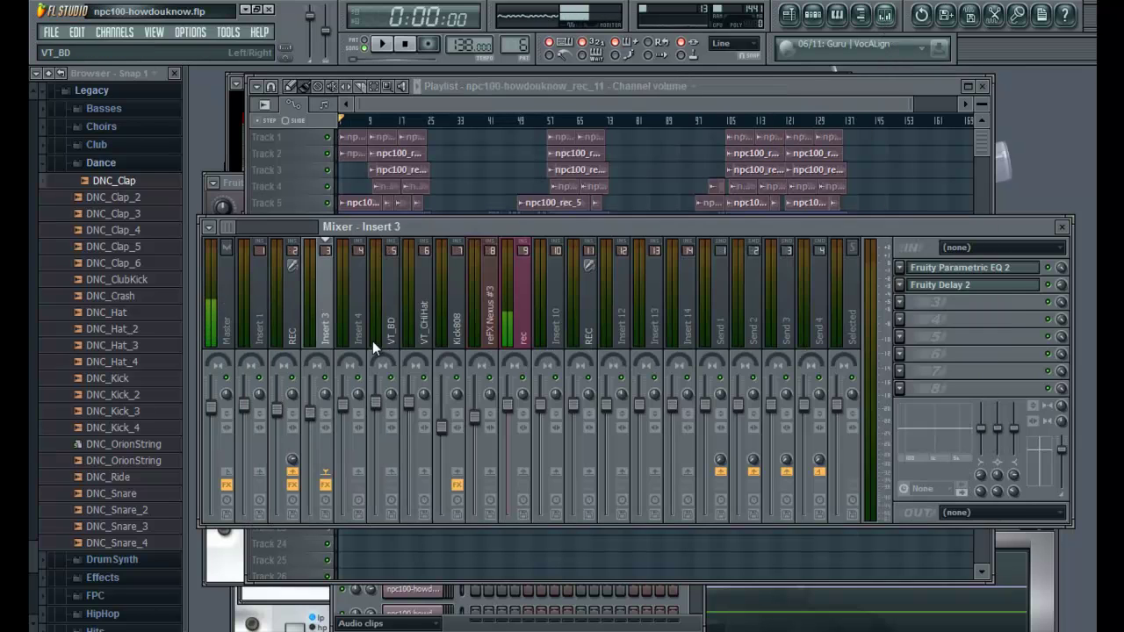
click(288, 337)
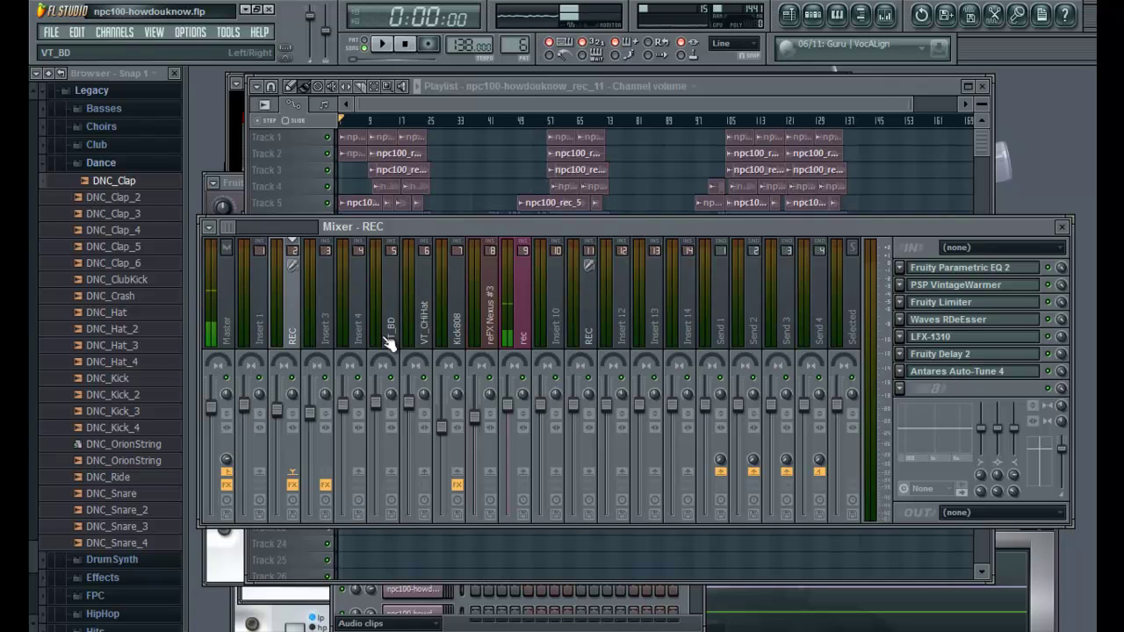
click(360, 338)
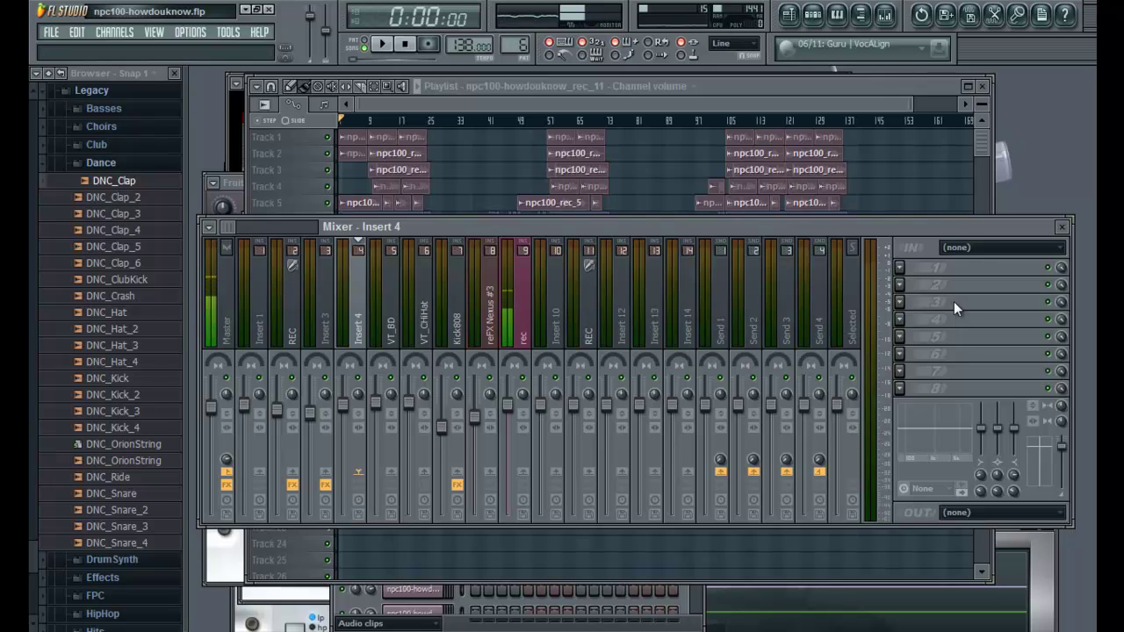
click(323, 339)
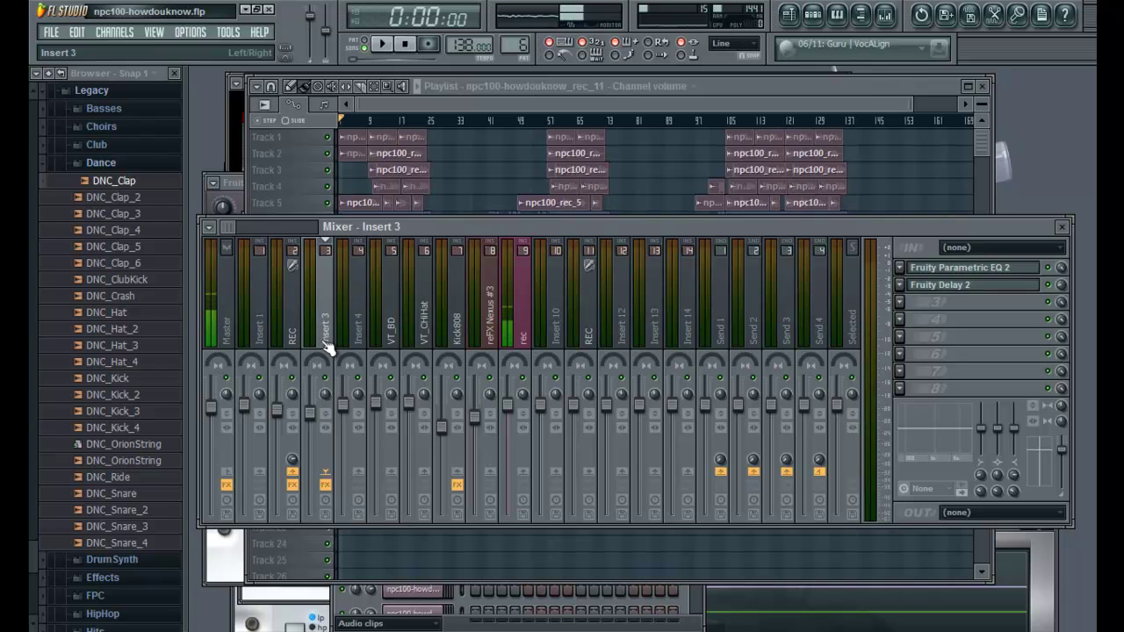
right_click(290, 472)
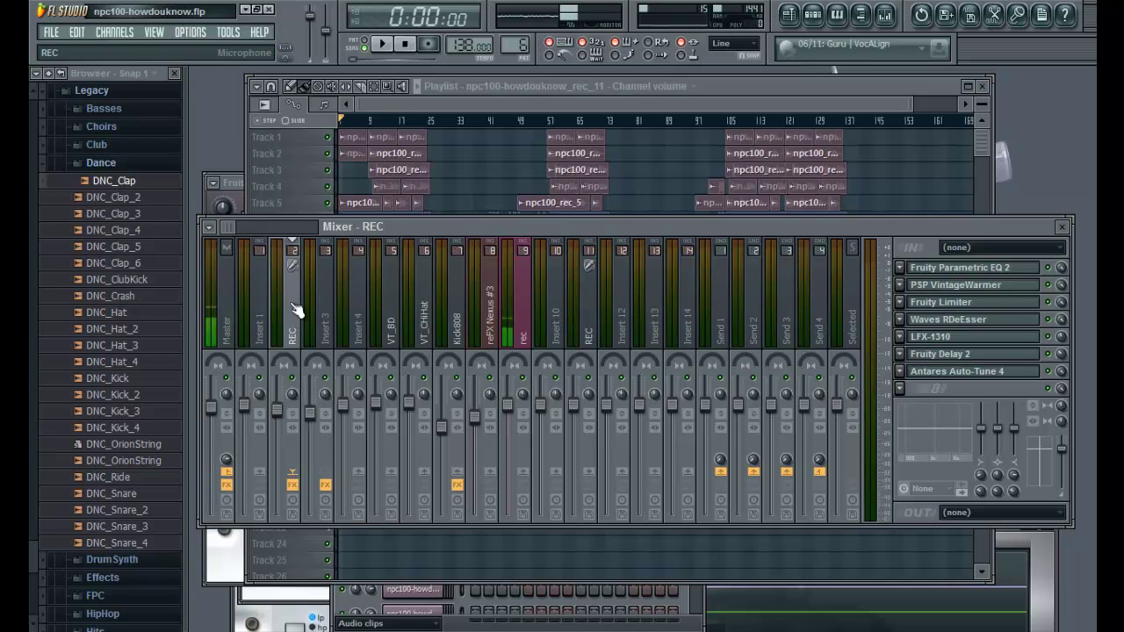
click(322, 317)
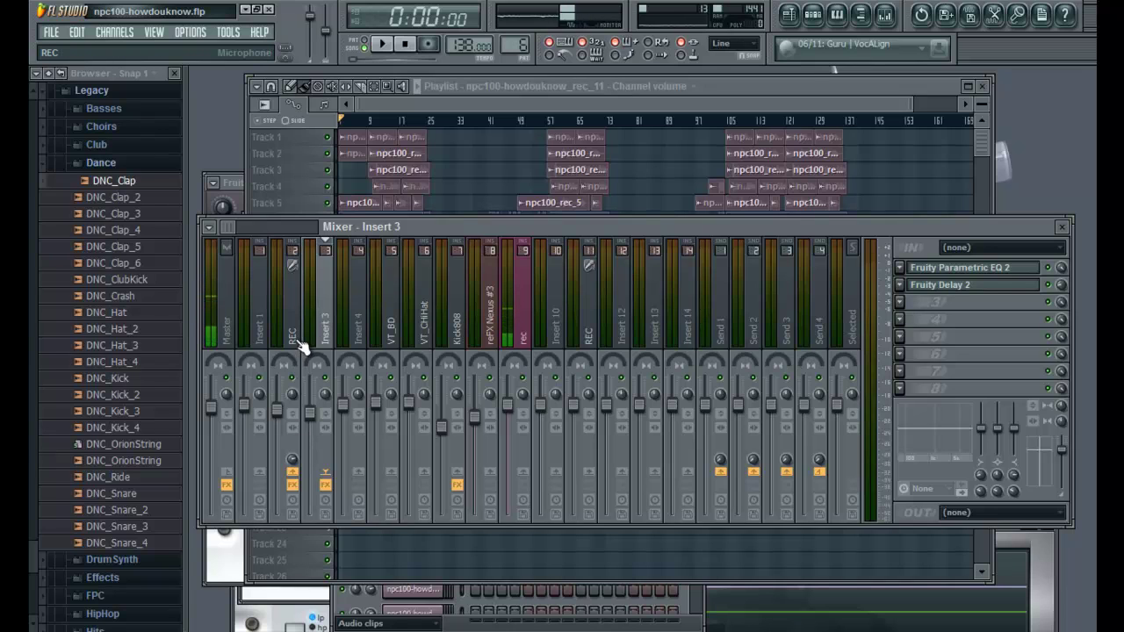
click(297, 343)
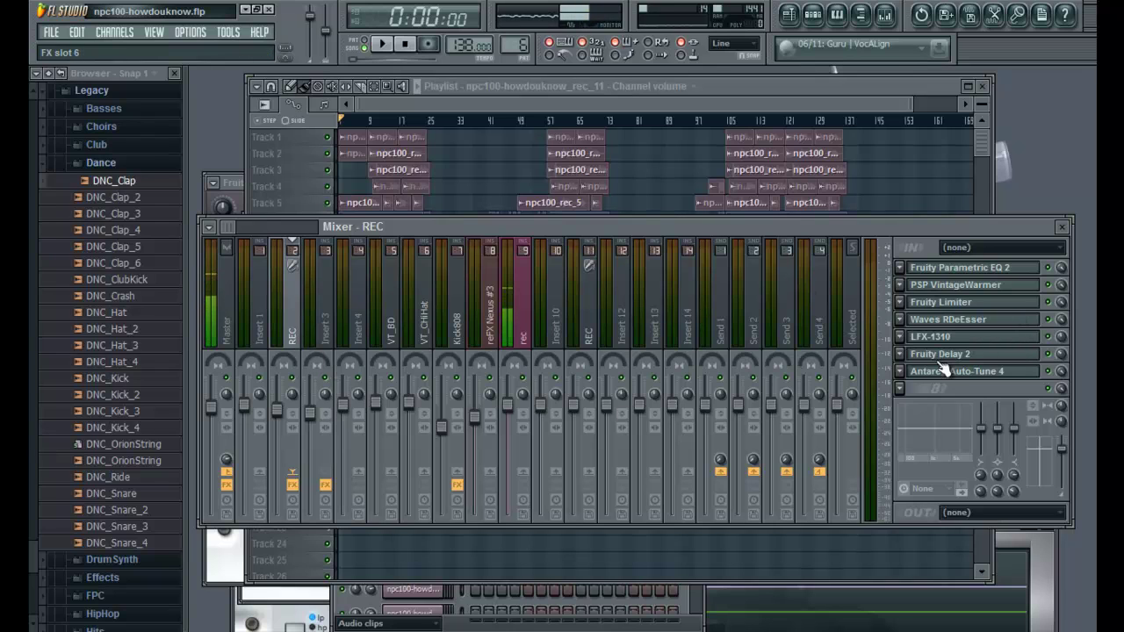
Step: Check the effects slots of Insert 3, Insert 4 and the REC track once more, and bring the playlist back to the front
click(336, 340)
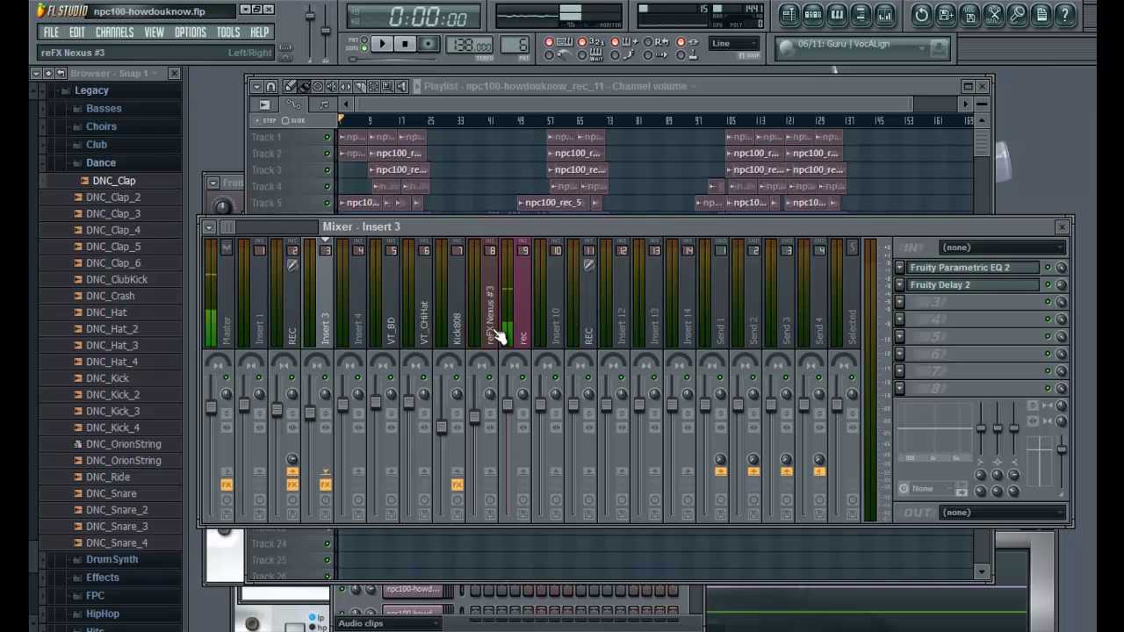
click(357, 324)
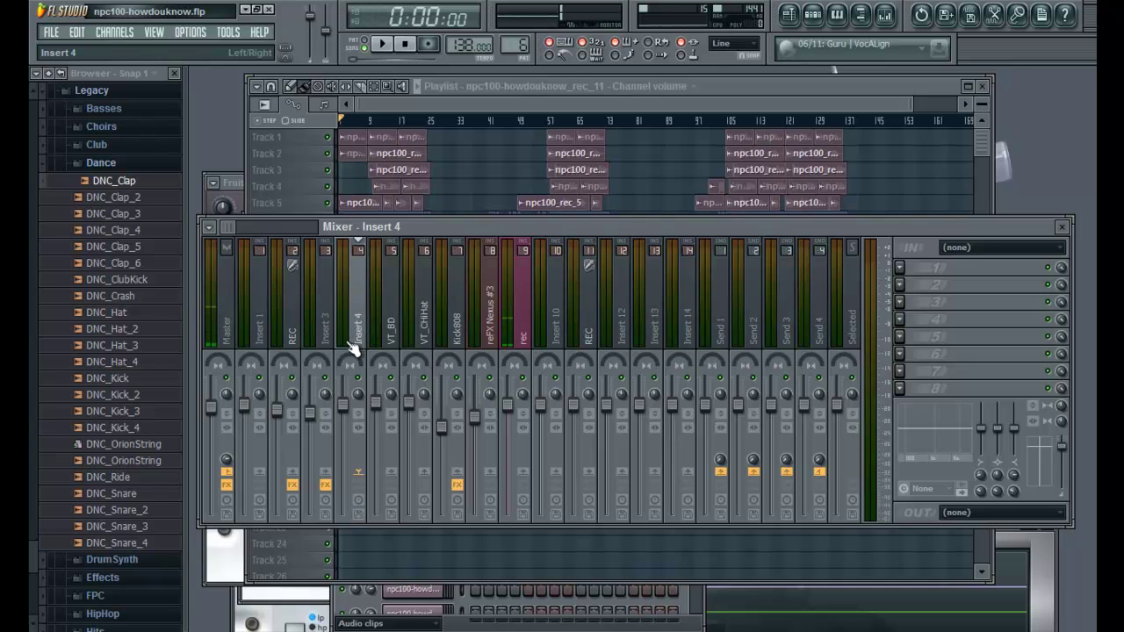
click(292, 326)
click(721, 80)
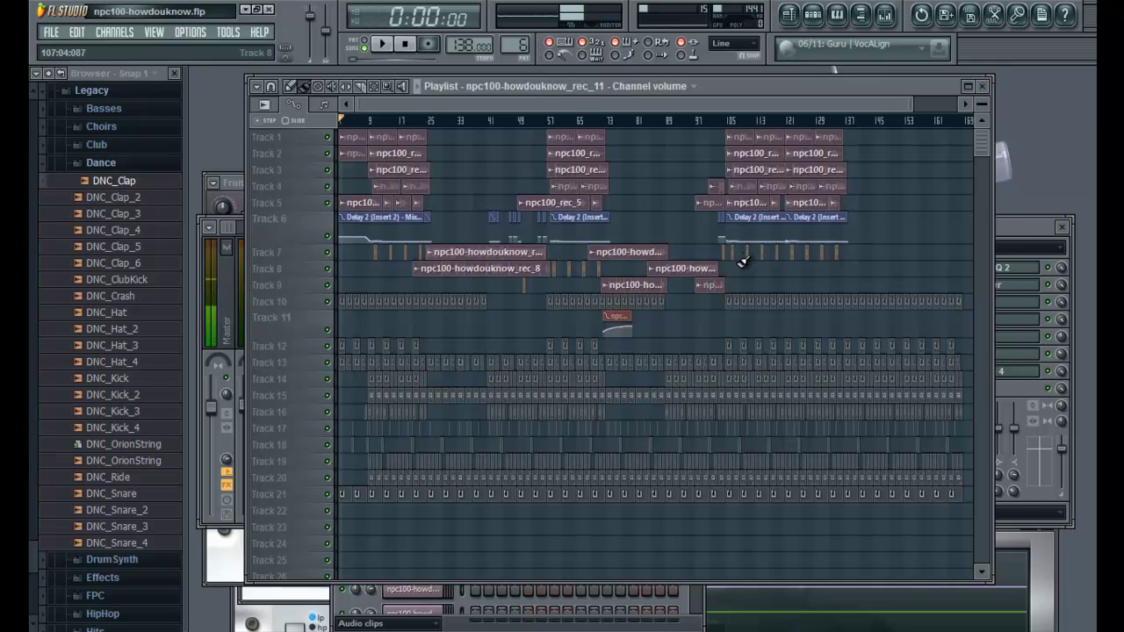
Step: Play the song while inspecting the opening vocal clips, the channel settings of npc100_rec_2 and its Insert 3 effects chain
key(space)
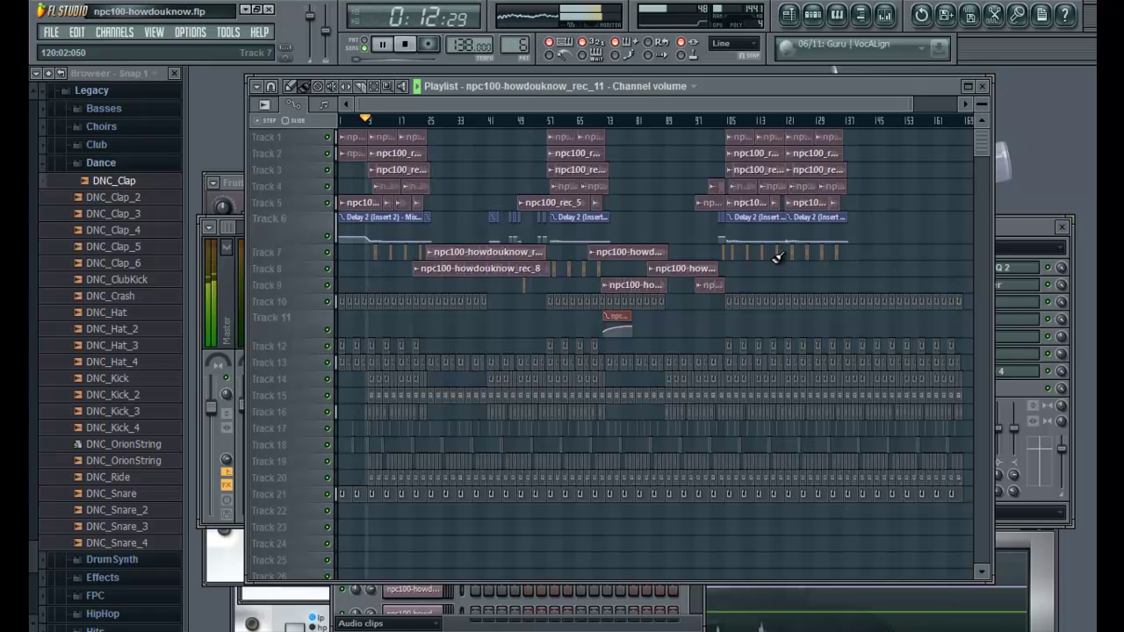
drag(472, 239, 317, 138)
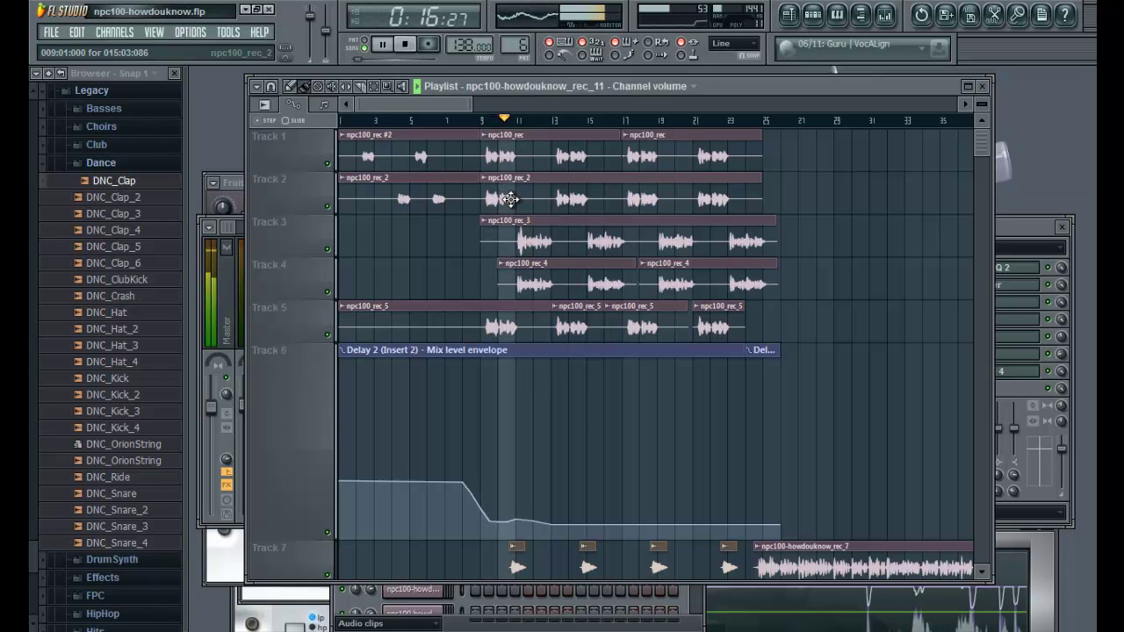
double_click(549, 197)
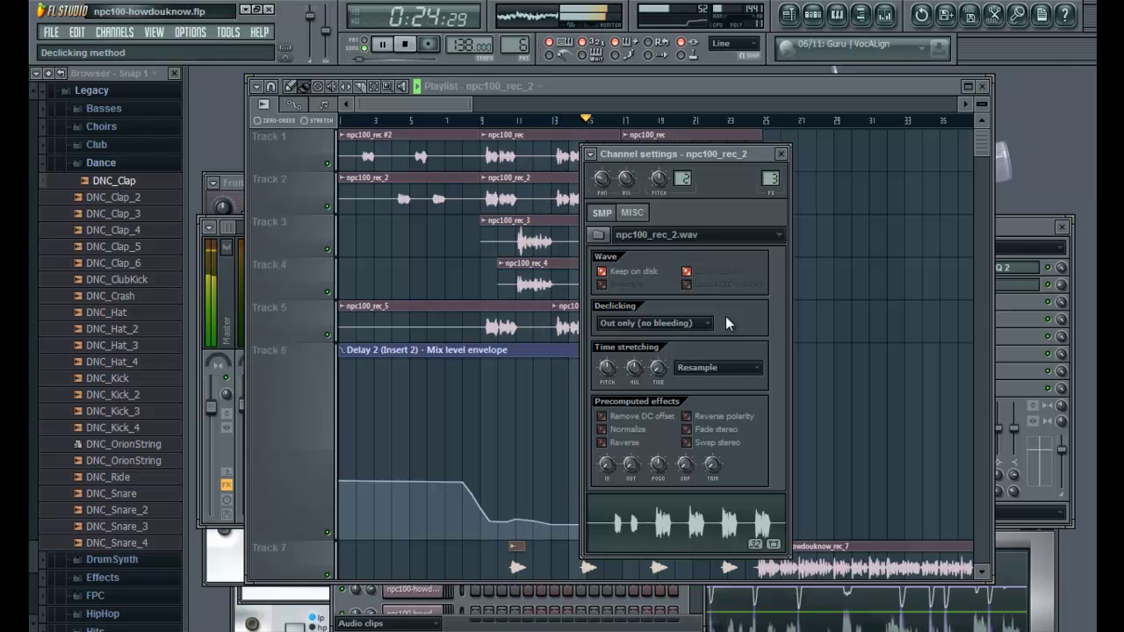
click(884, 15)
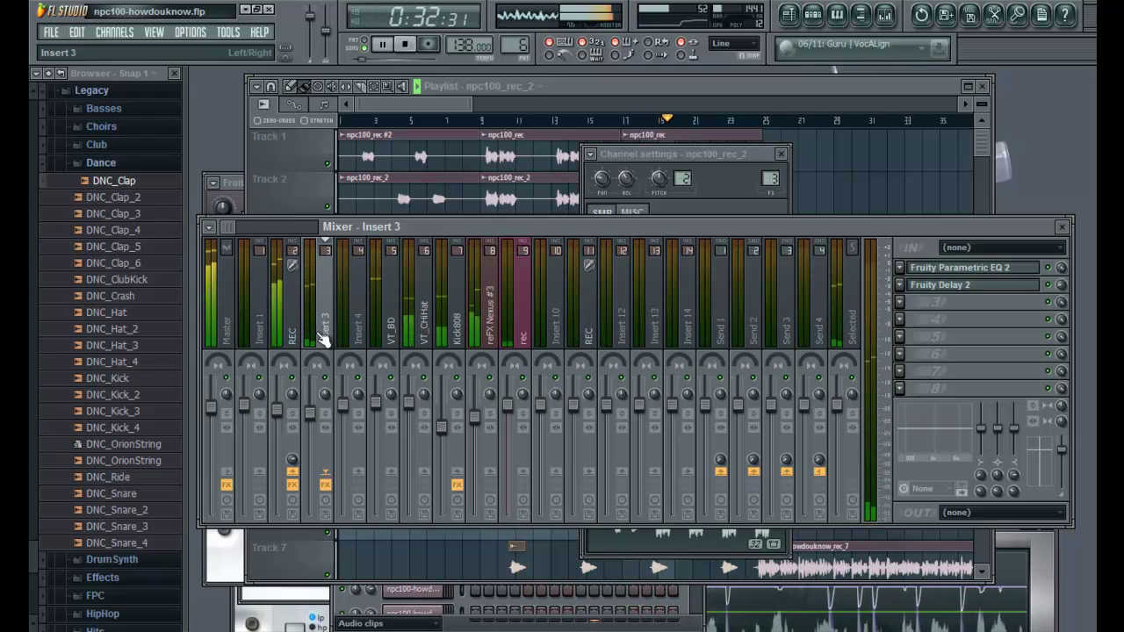
click(725, 88)
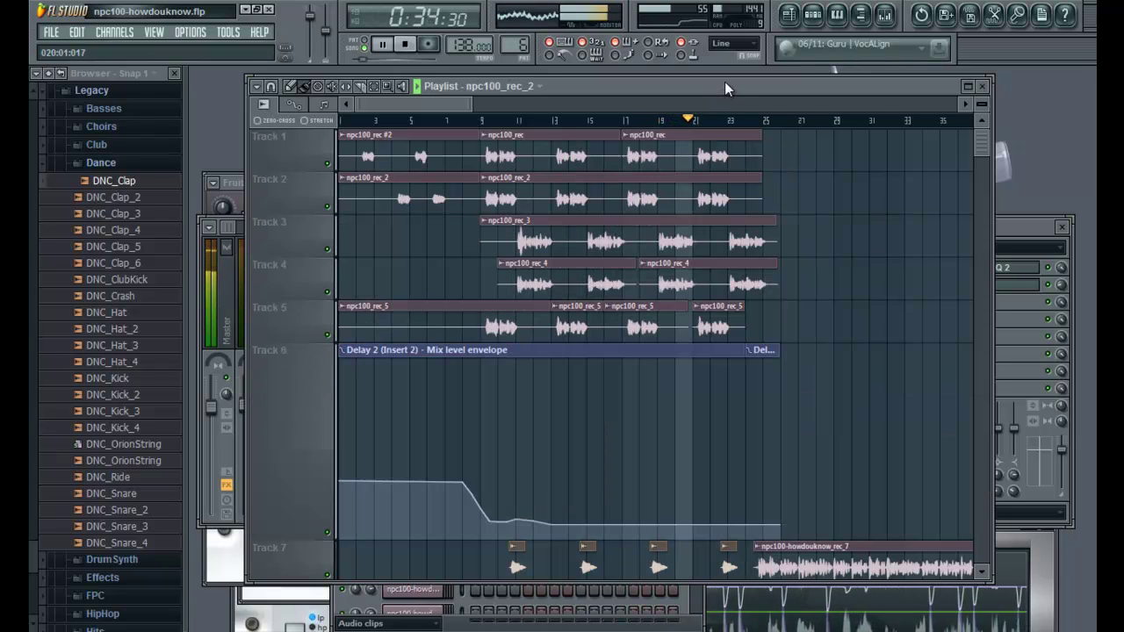
Step: Listen through the verse vocals on tracks 7 and 8 between about bars 25 and 57, and stop playback
scroll(878, 329, down, 5)
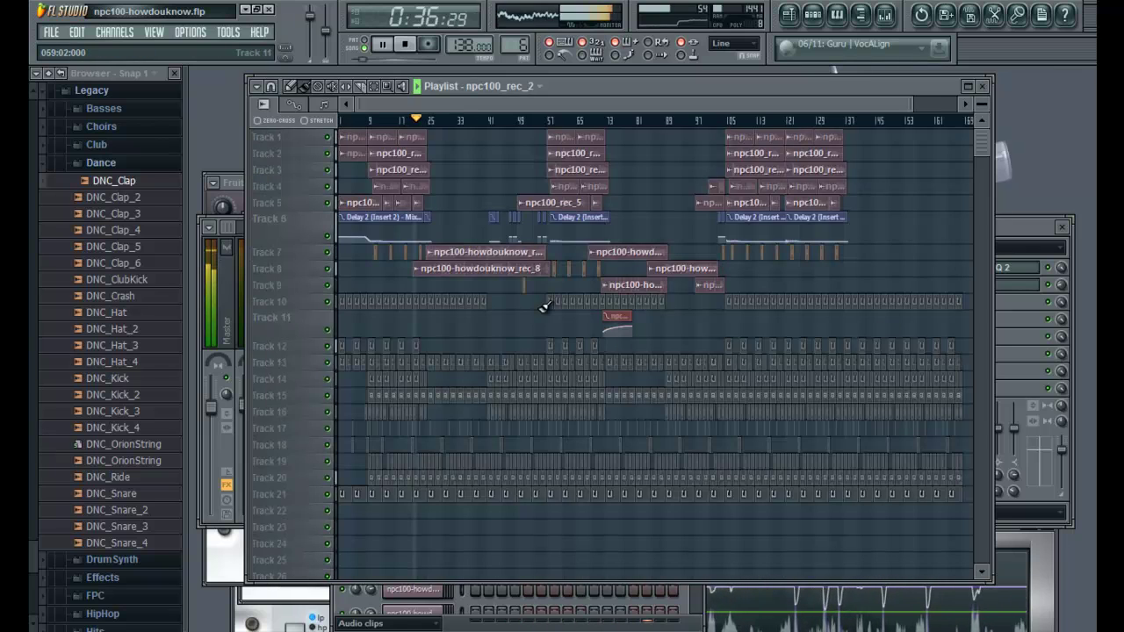
drag(555, 294, 429, 213)
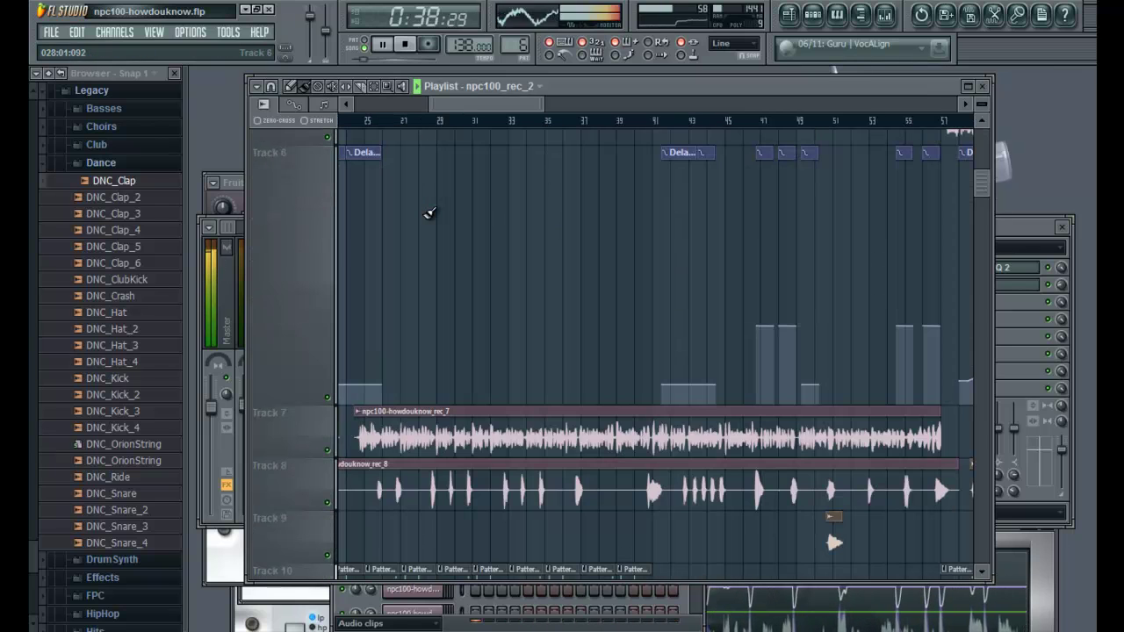
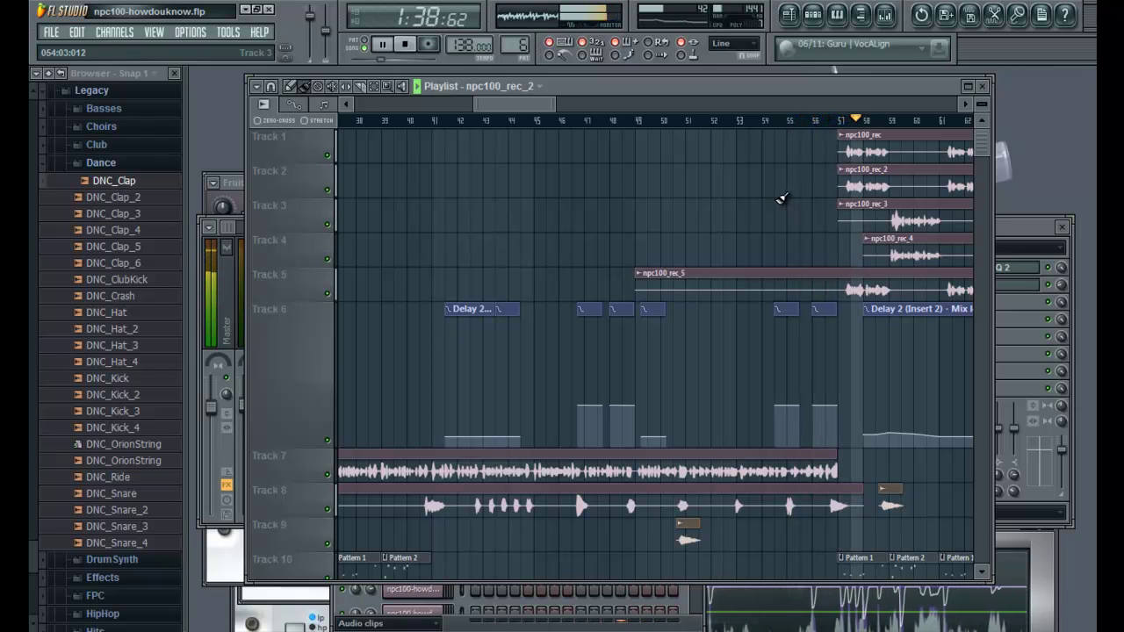
key(space)
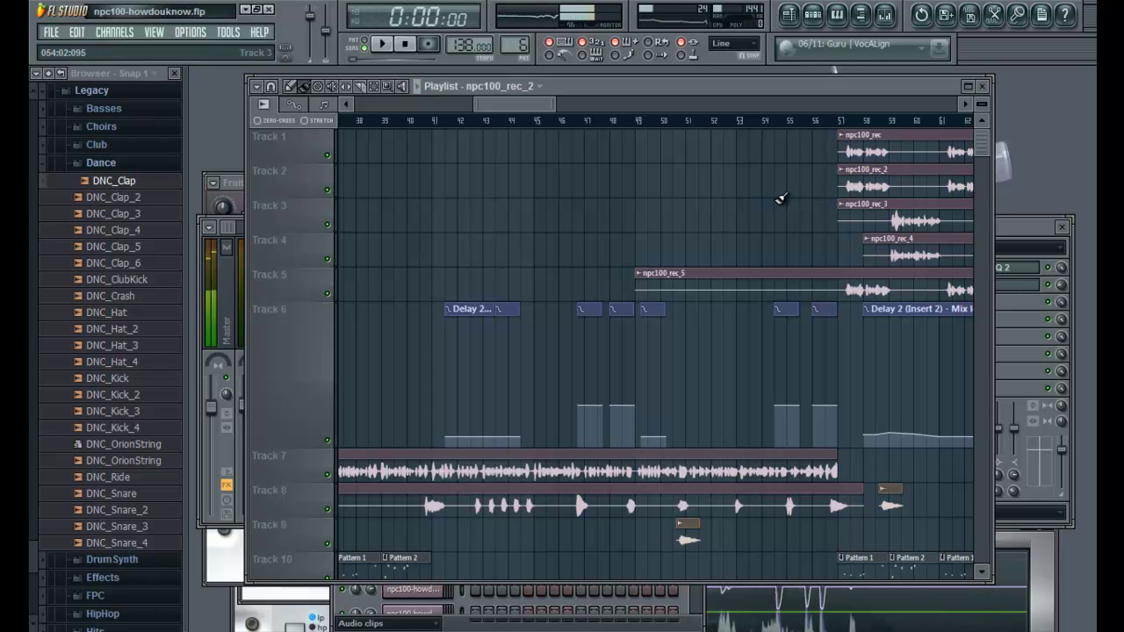
drag(488, 105, 433, 109)
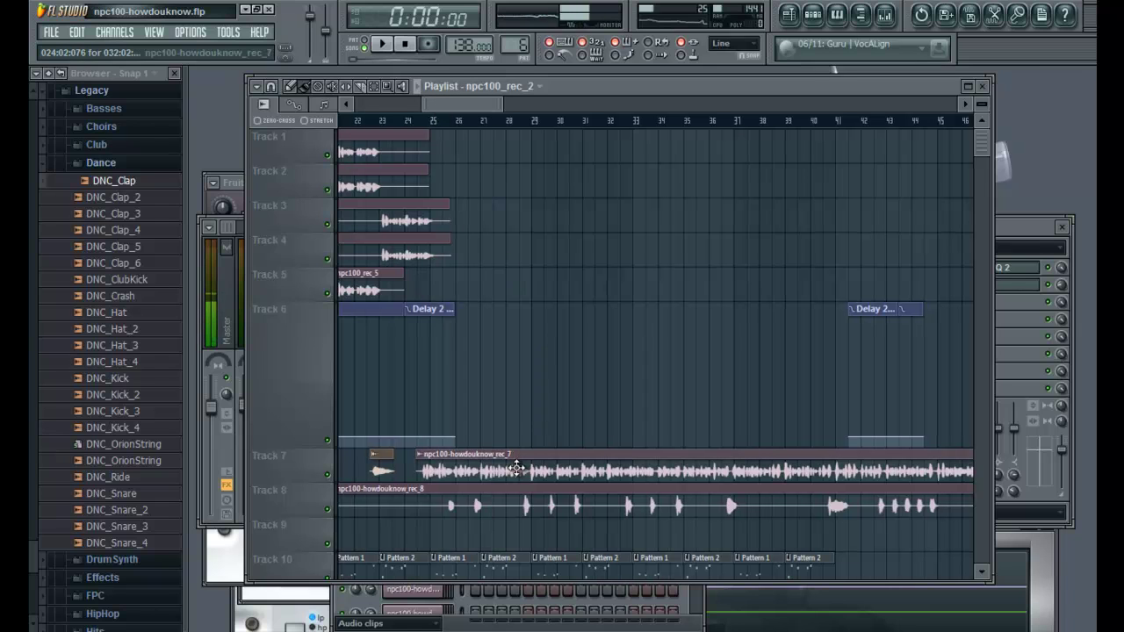
scroll(653, 349, down, 5)
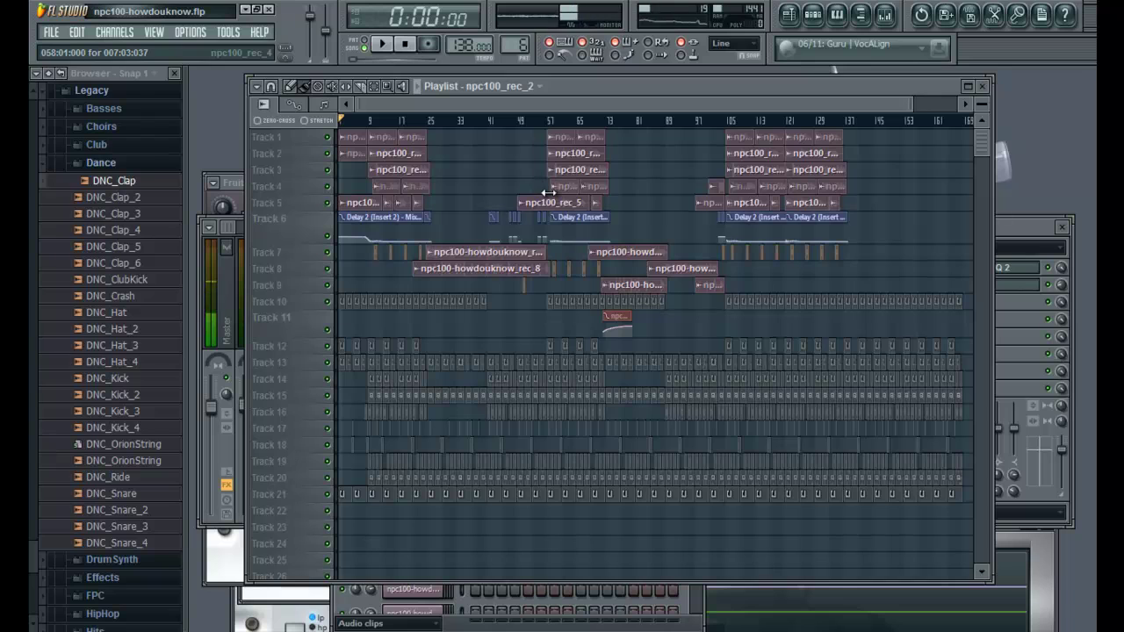
Step: Review the effects chains of the REC track and Insert 3, including Insert 3's Fruity Parametric EQ 2, and return to the playlist
click(884, 15)
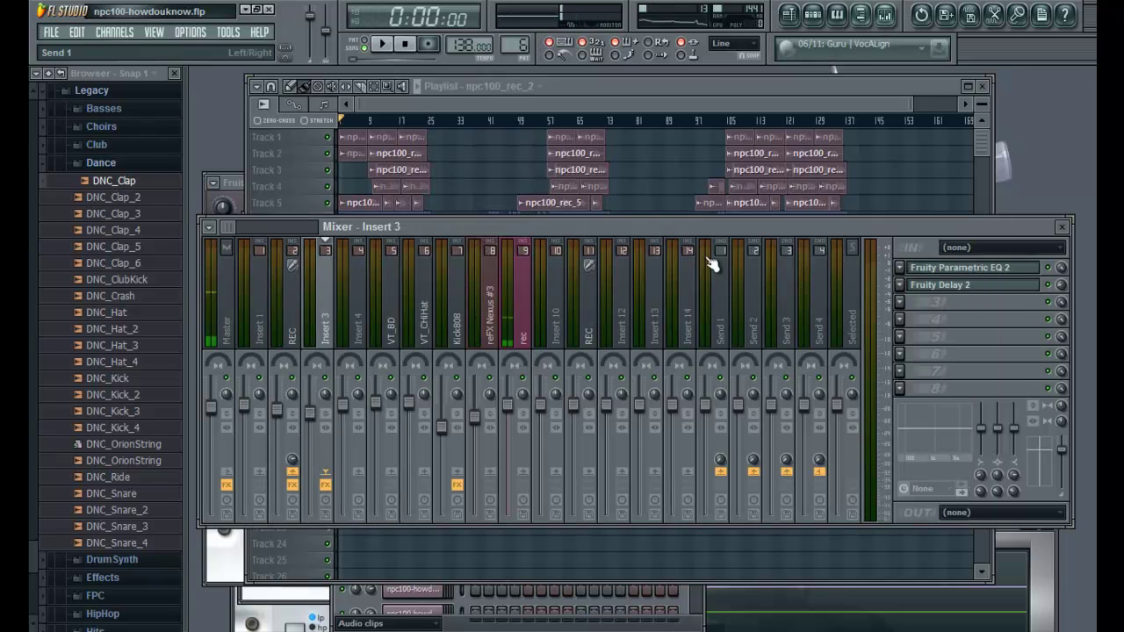
click(295, 330)
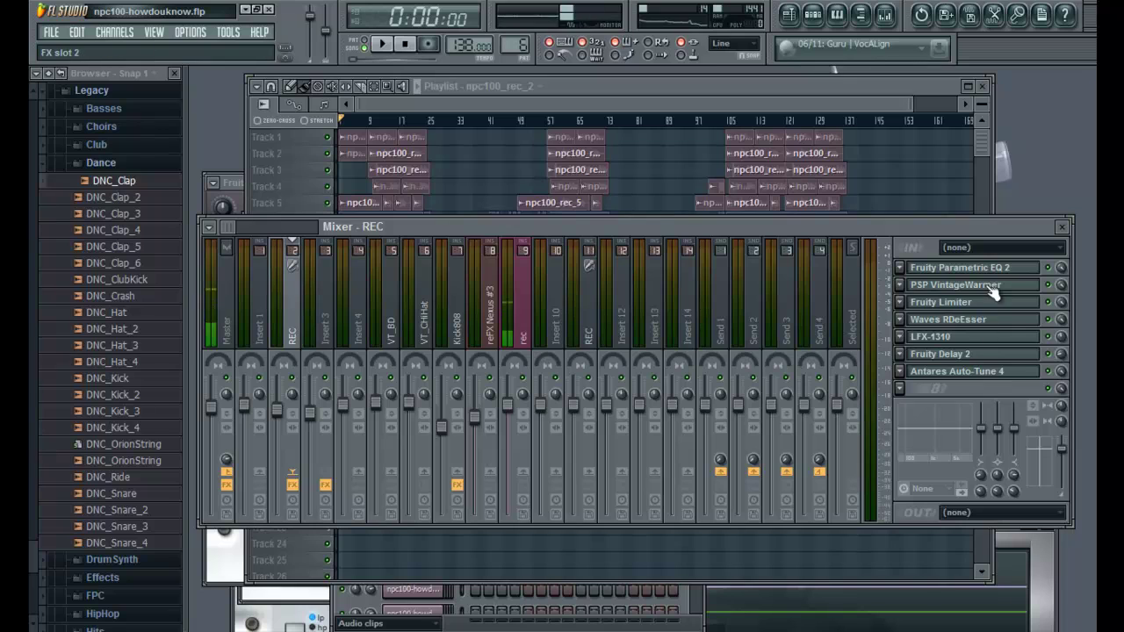
click(320, 351)
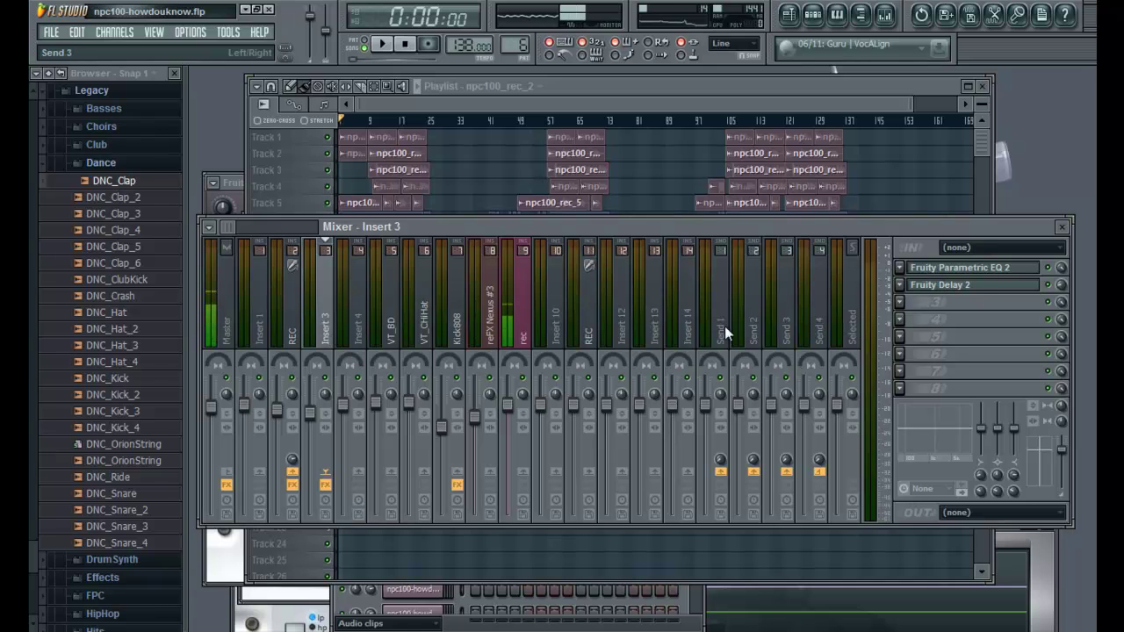
click(954, 267)
click(953, 267)
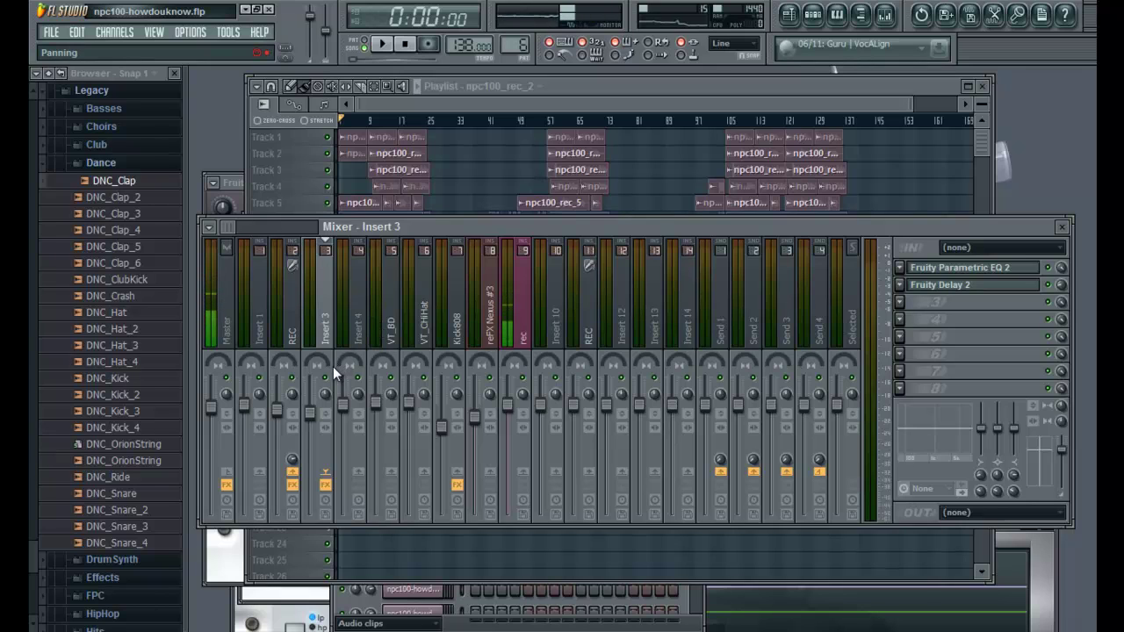
click(731, 86)
click(731, 84)
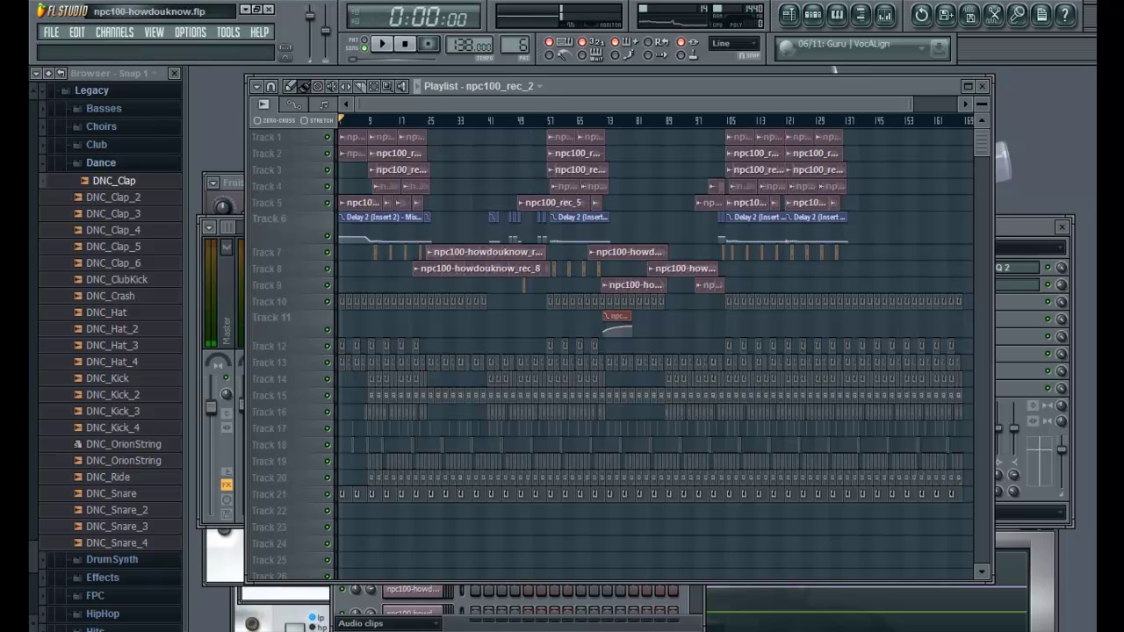
click(798, 557)
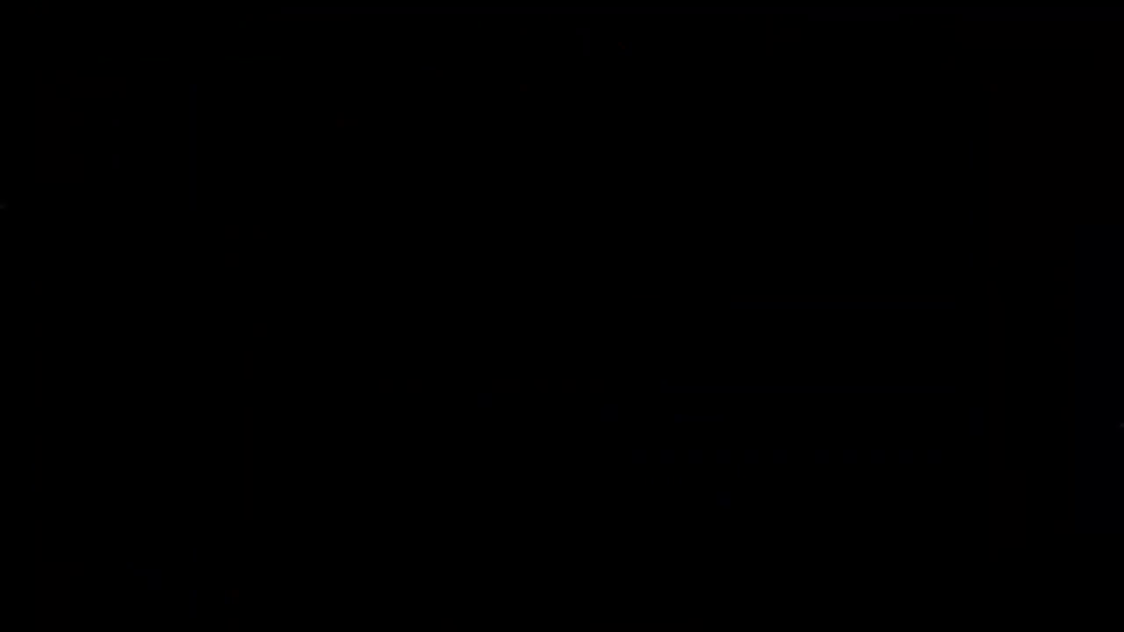